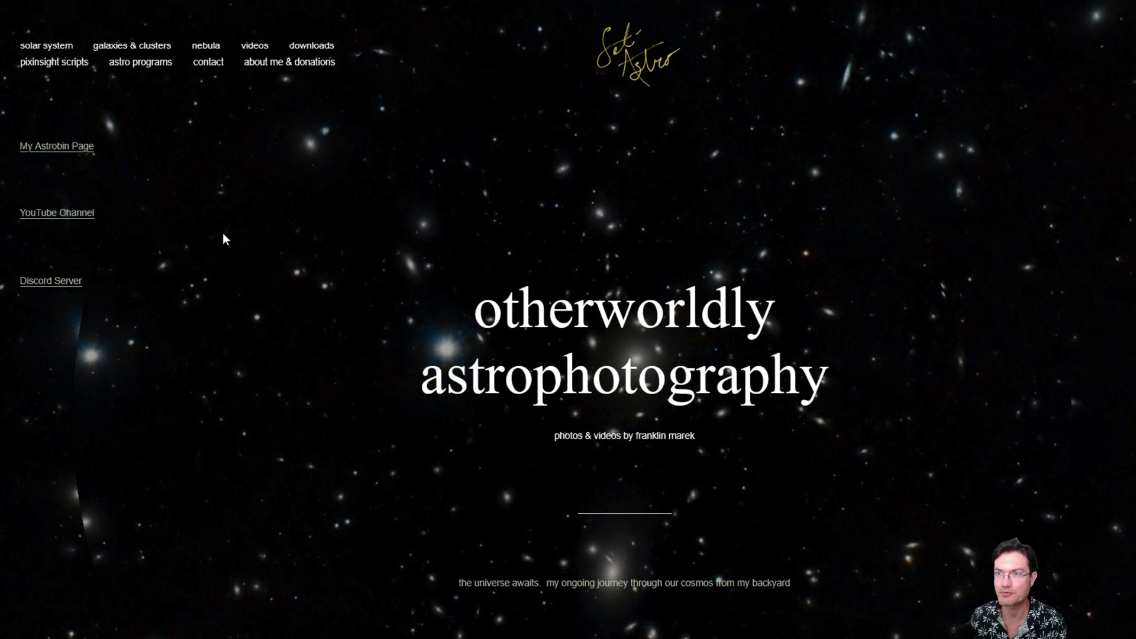
# - Go from the setiastro.com homepage to Seti Astro's Suite via the astro programs menu
pyautogui.moveTo(131, 69)
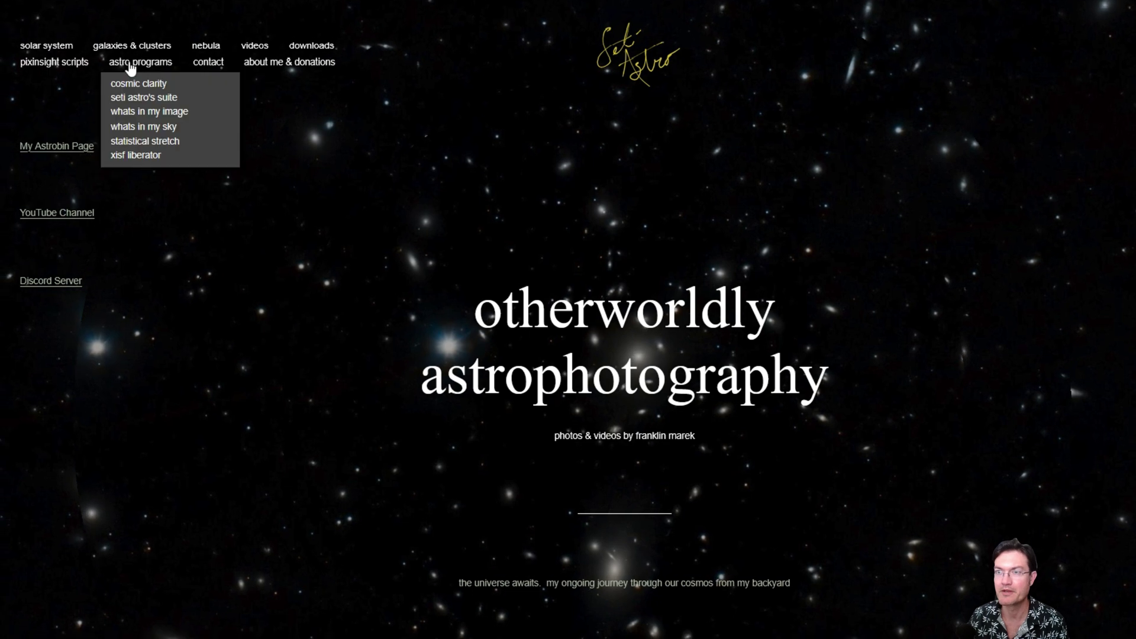
pyautogui.click(133, 101)
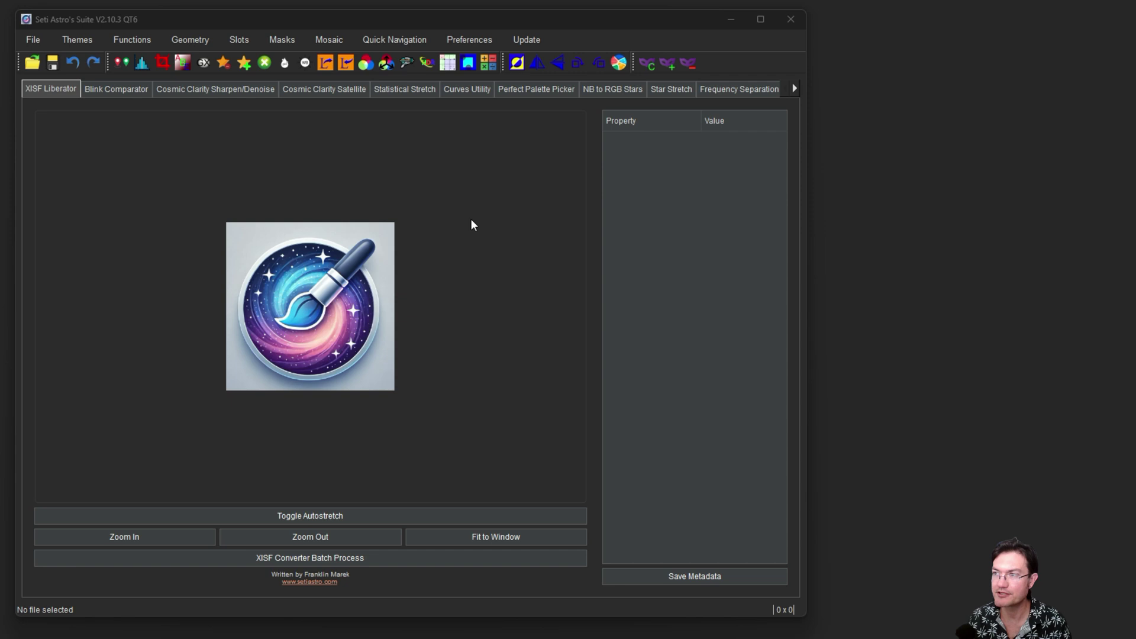
pyautogui.click(39, 42)
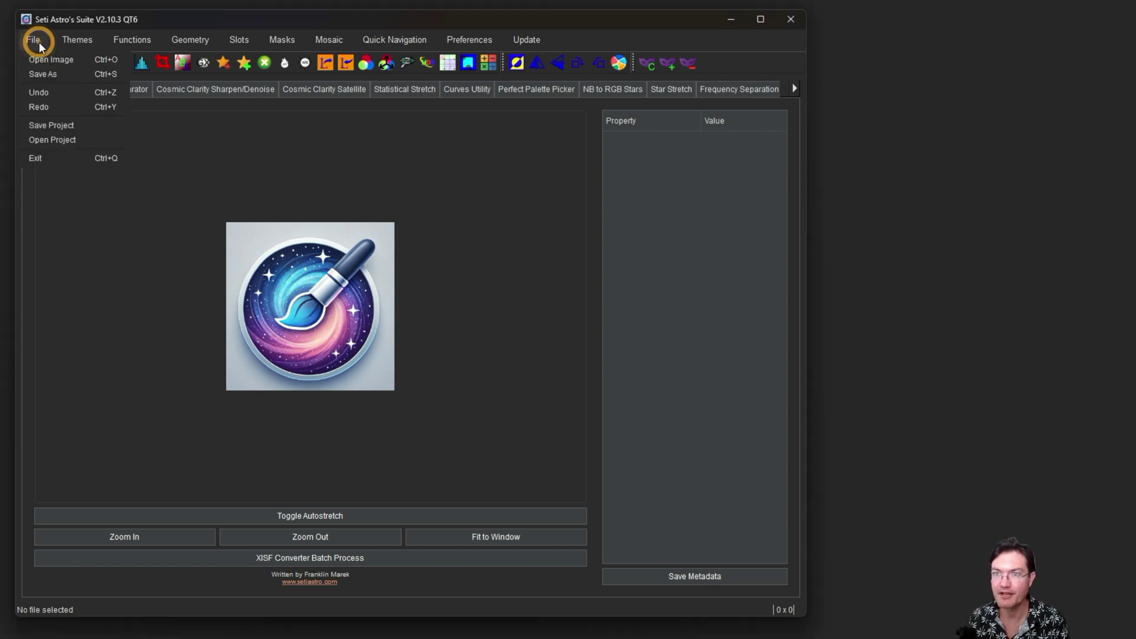
pyautogui.click(68, 125)
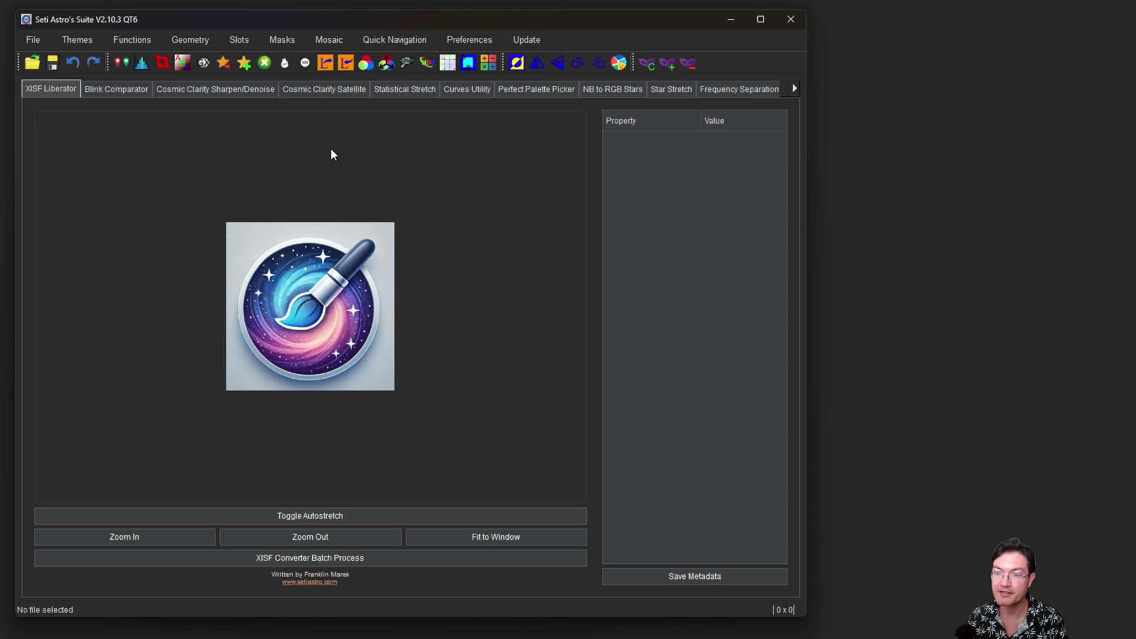
pyautogui.click(239, 42)
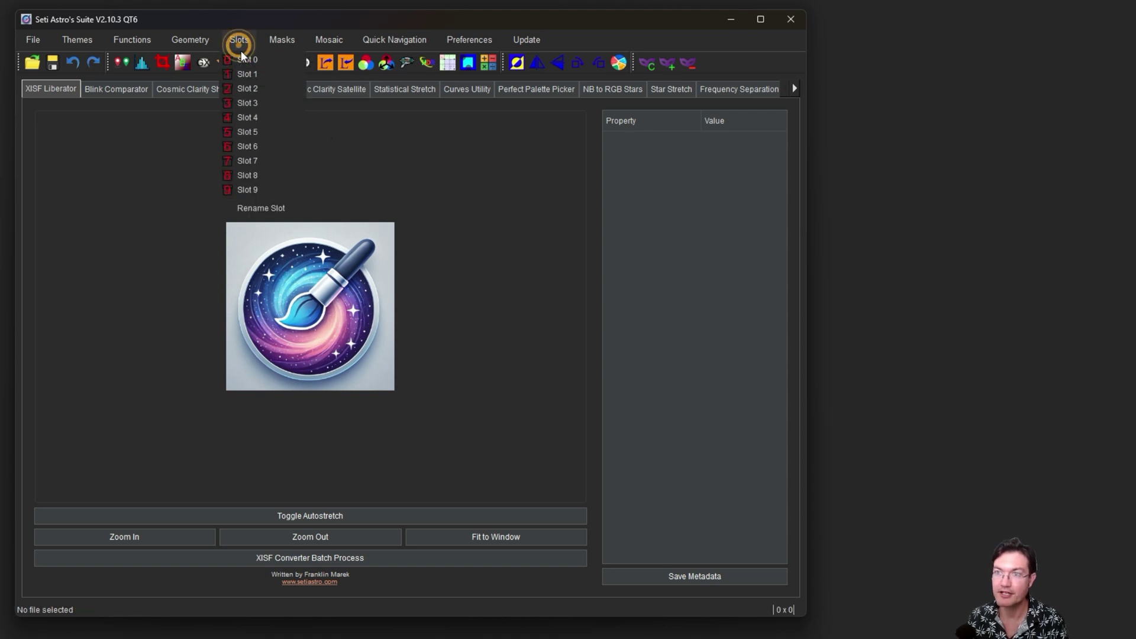
pyautogui.click(188, 205)
pyautogui.click(27, 42)
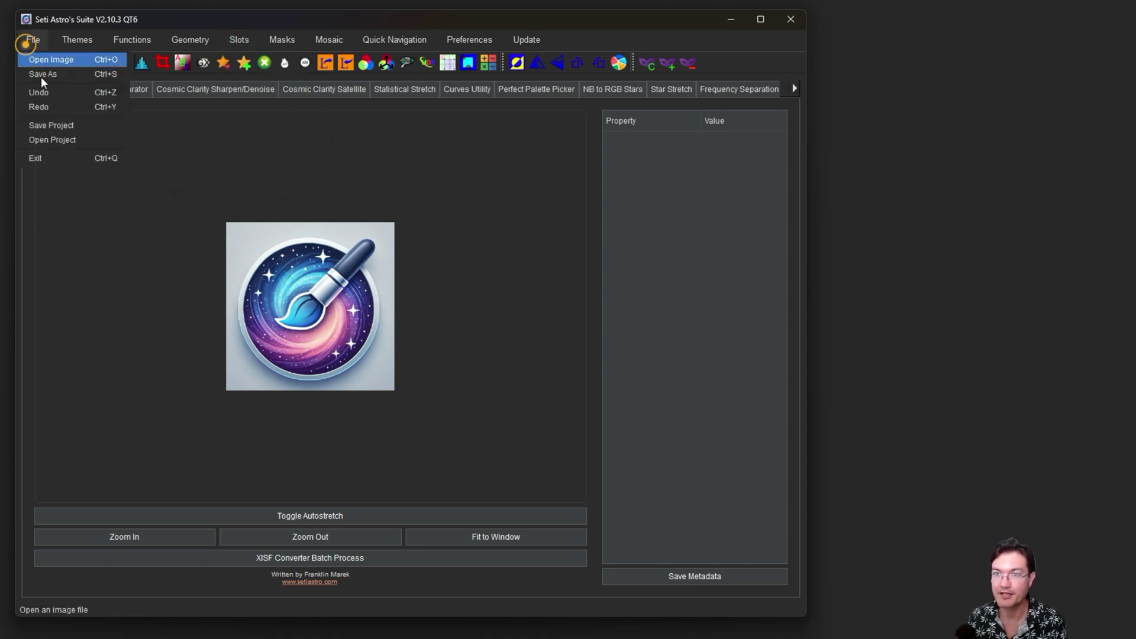
# - Open the test.sas project and pan across the loaded caliha.fit star field
pyautogui.click(55, 136)
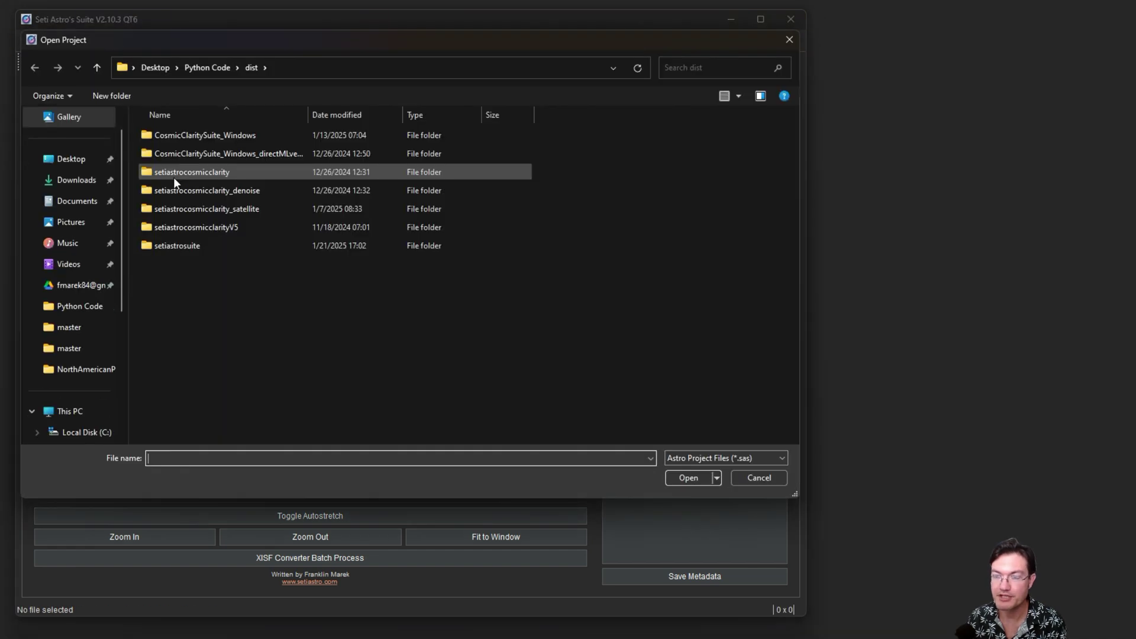
pyautogui.click(598, 232)
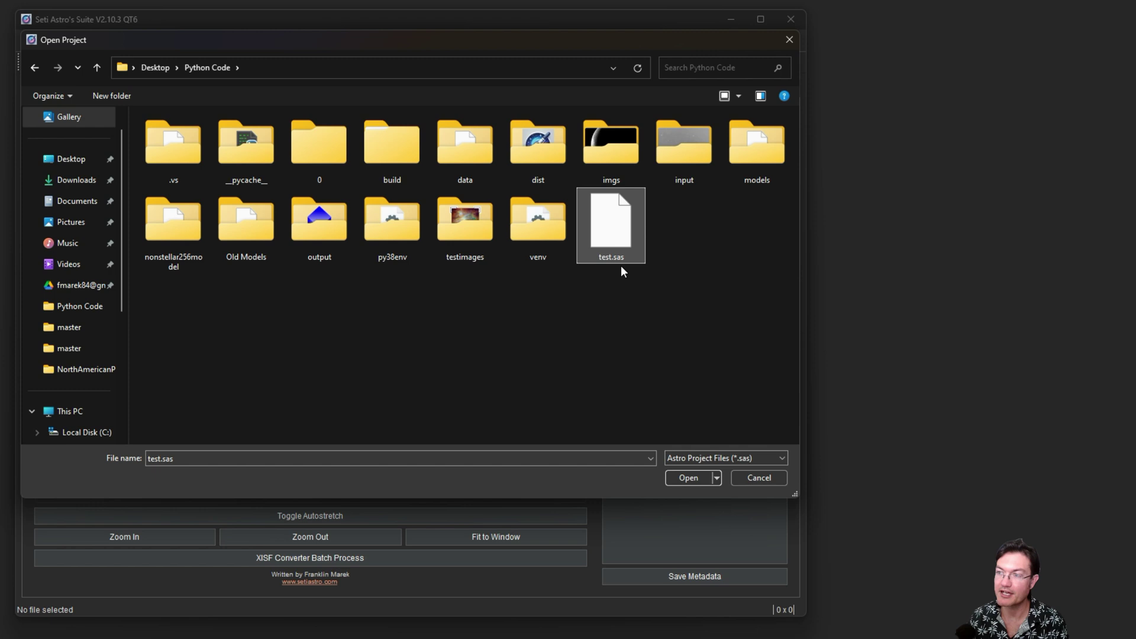
pyautogui.click(677, 478)
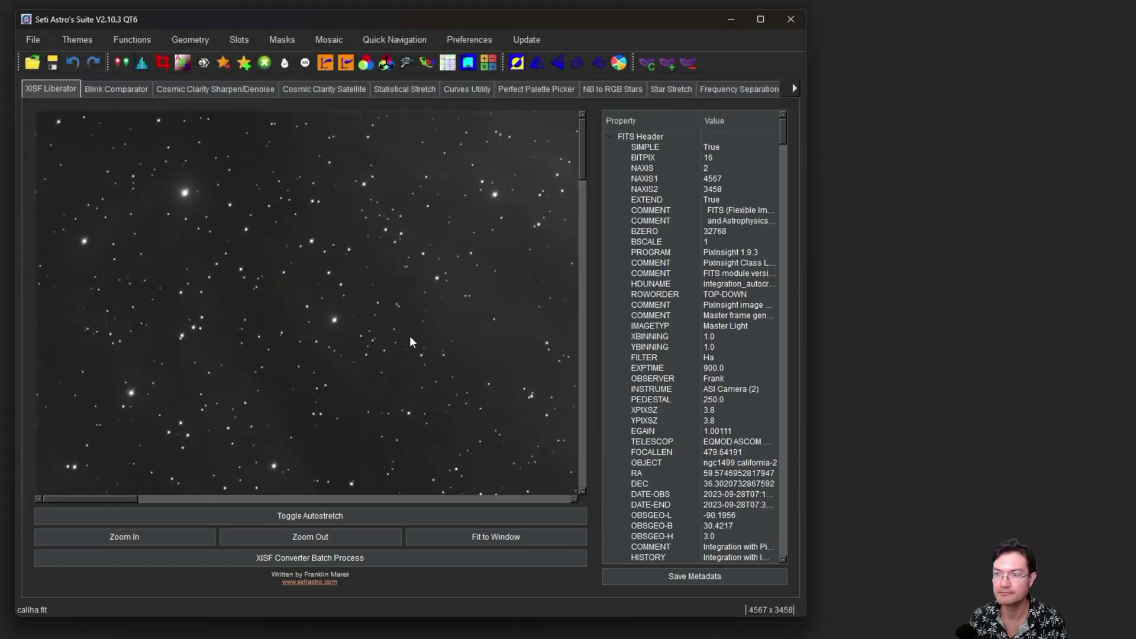
pyautogui.moveTo(408, 332); pyautogui.dragTo(239, 311)
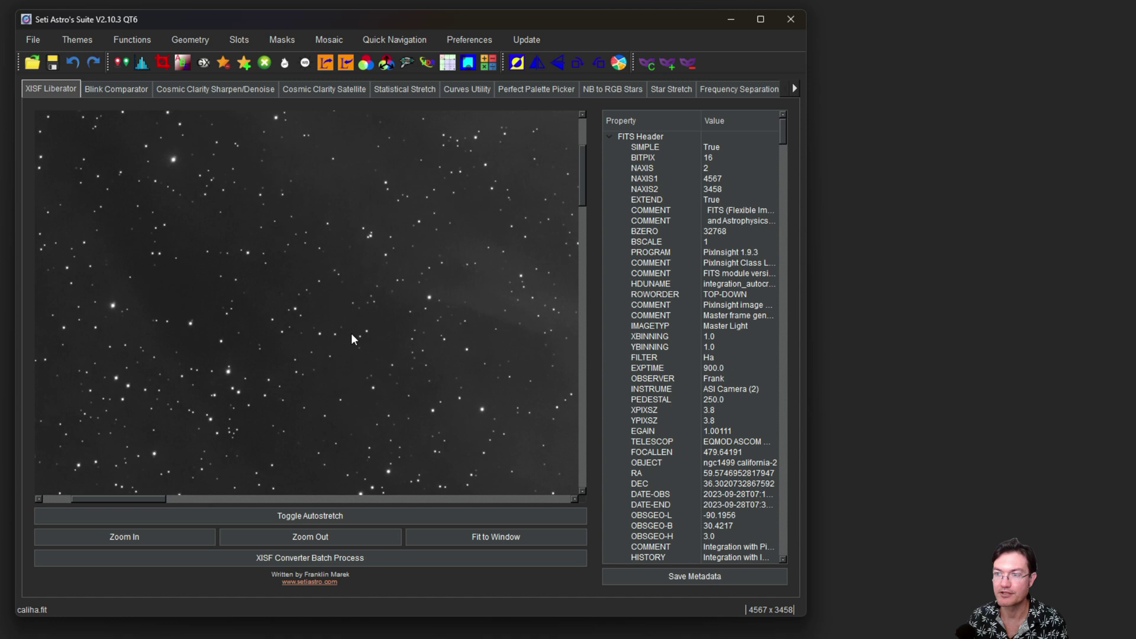
pyautogui.moveTo(351, 332); pyautogui.dragTo(153, 267)
# - Preview the test1 slot image and the masktest mask, then set the mask preview aside
pyautogui.click(248, 39)
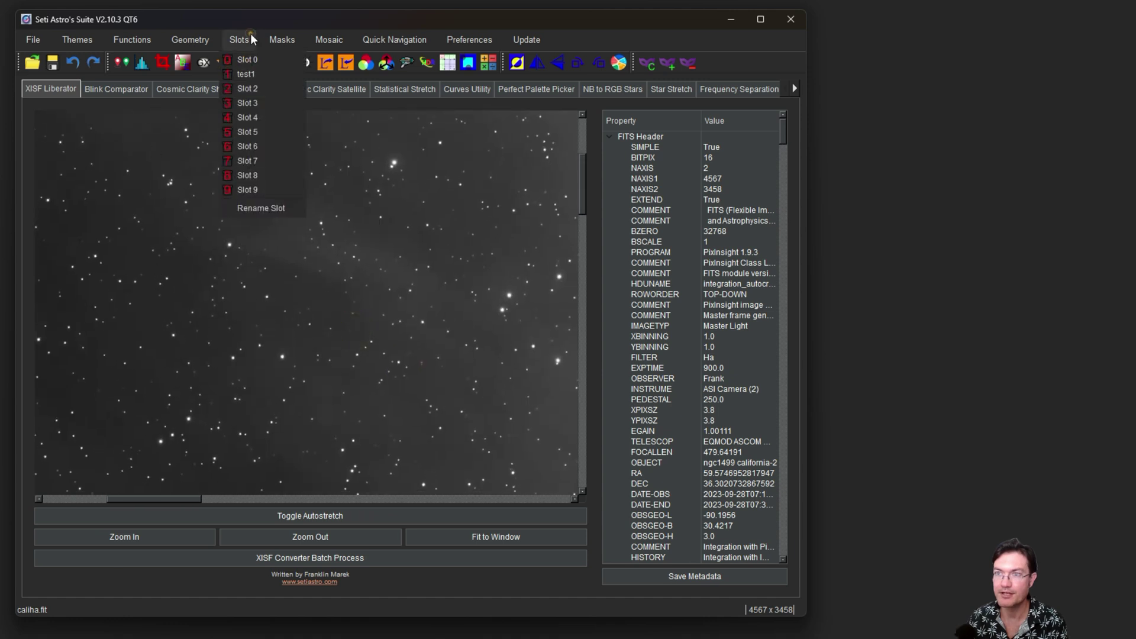
pyautogui.click(246, 73)
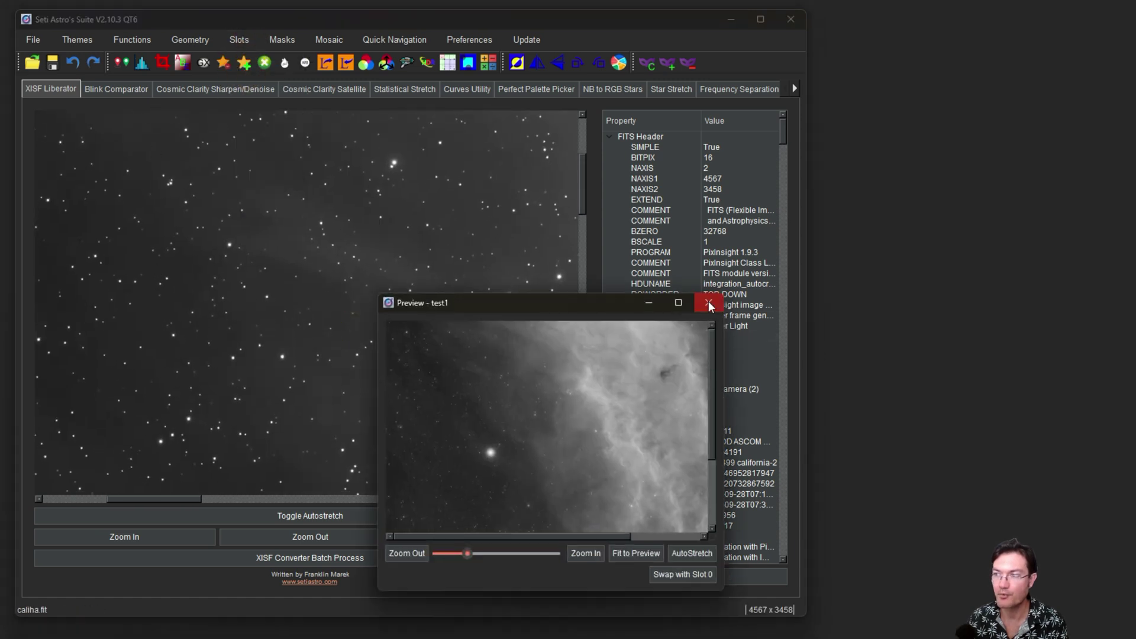
pyautogui.click(709, 303)
pyautogui.click(273, 44)
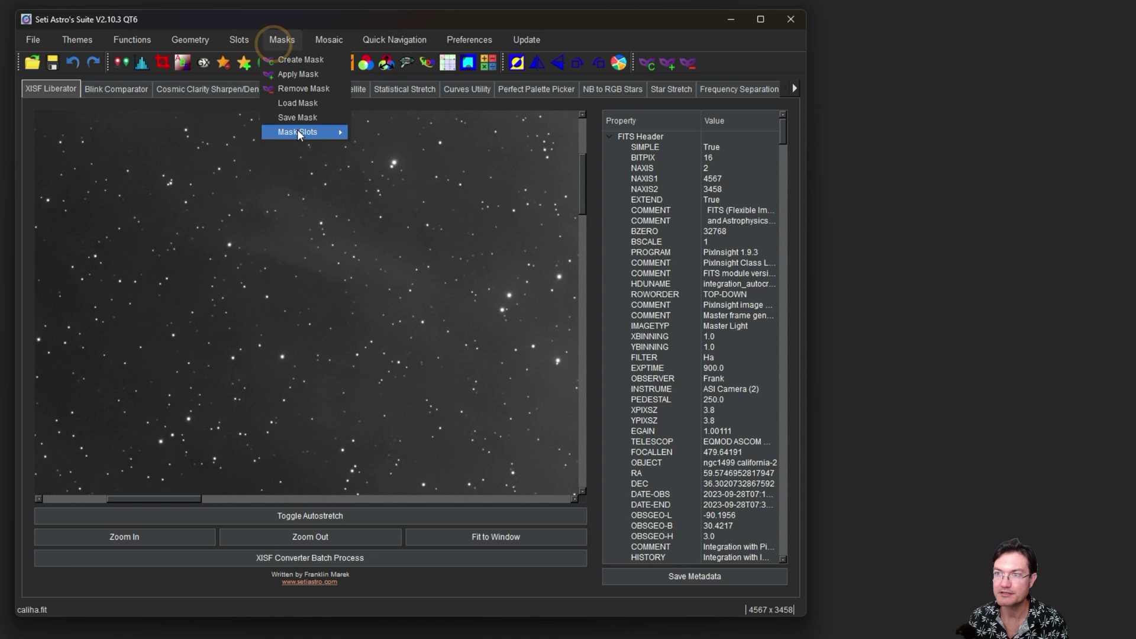
pyautogui.moveTo(298, 133)
pyautogui.click(386, 131)
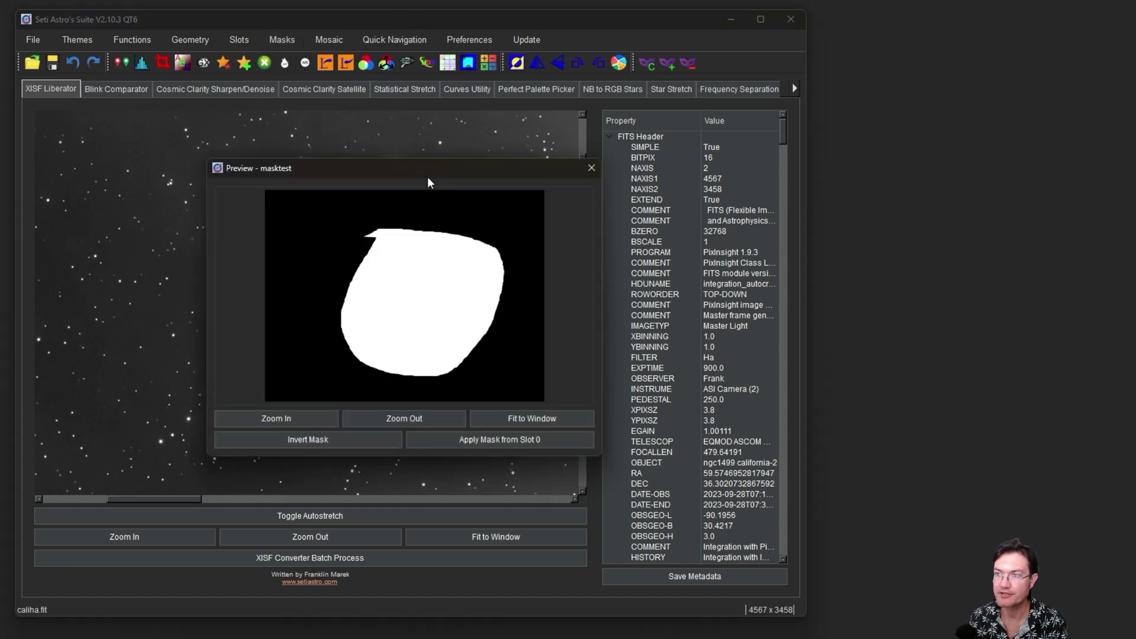
pyautogui.moveTo(428, 177); pyautogui.dragTo(545, 208)
pyautogui.click(708, 205)
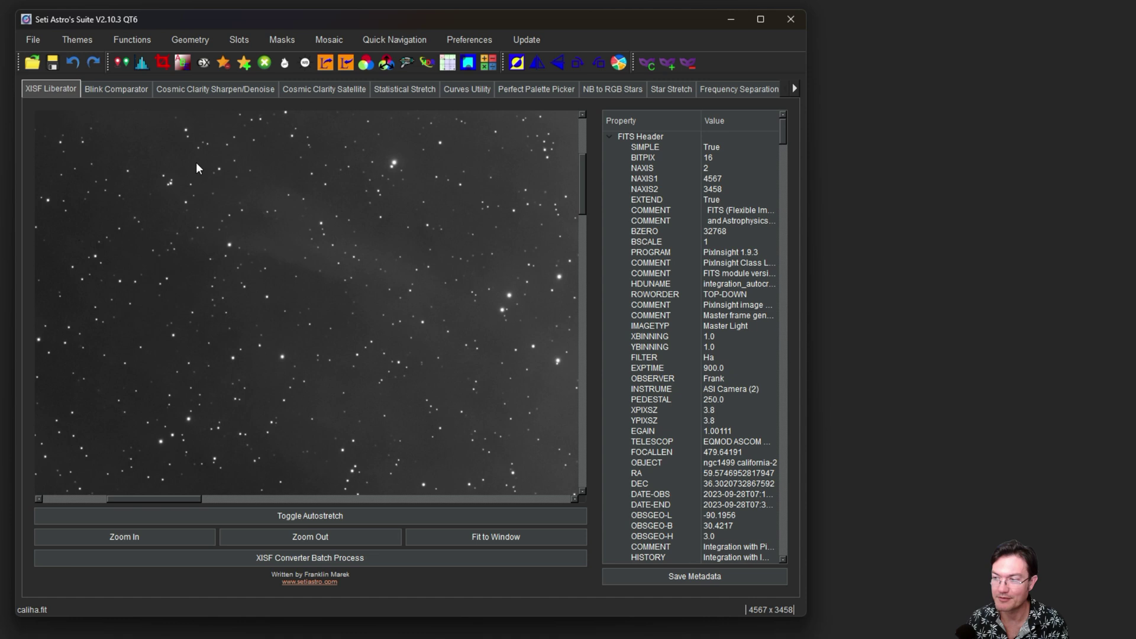
# - Enter the single Pixel Math expression slot0-min(slot0)
pyautogui.click(216, 88)
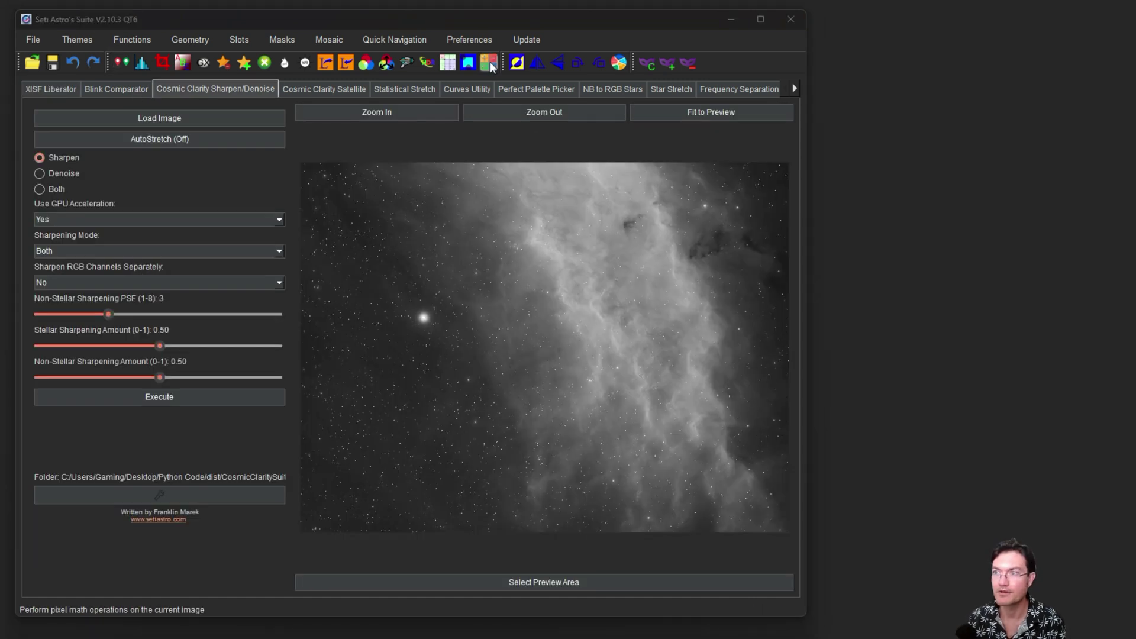
pyautogui.click(482, 63)
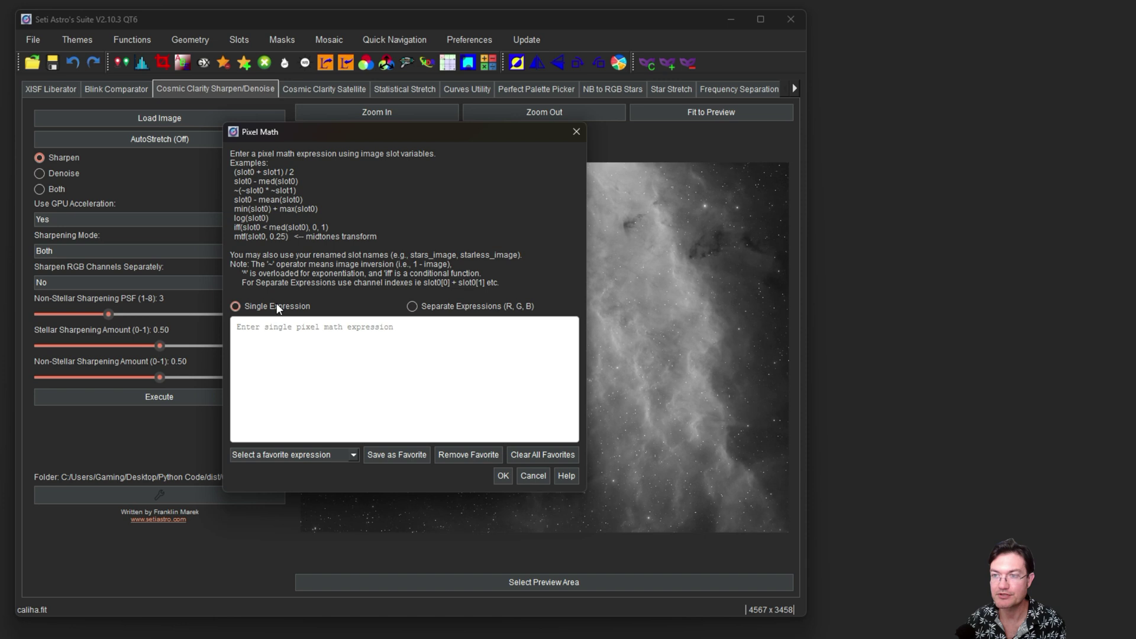
pyautogui.click(280, 326)
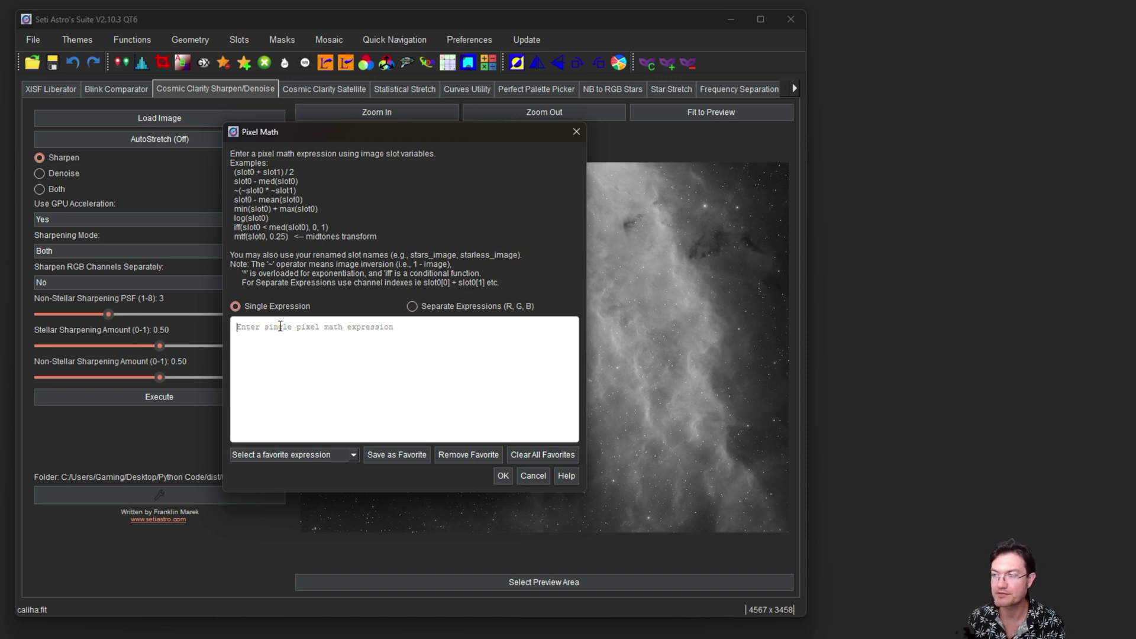
pyautogui.write('sl')
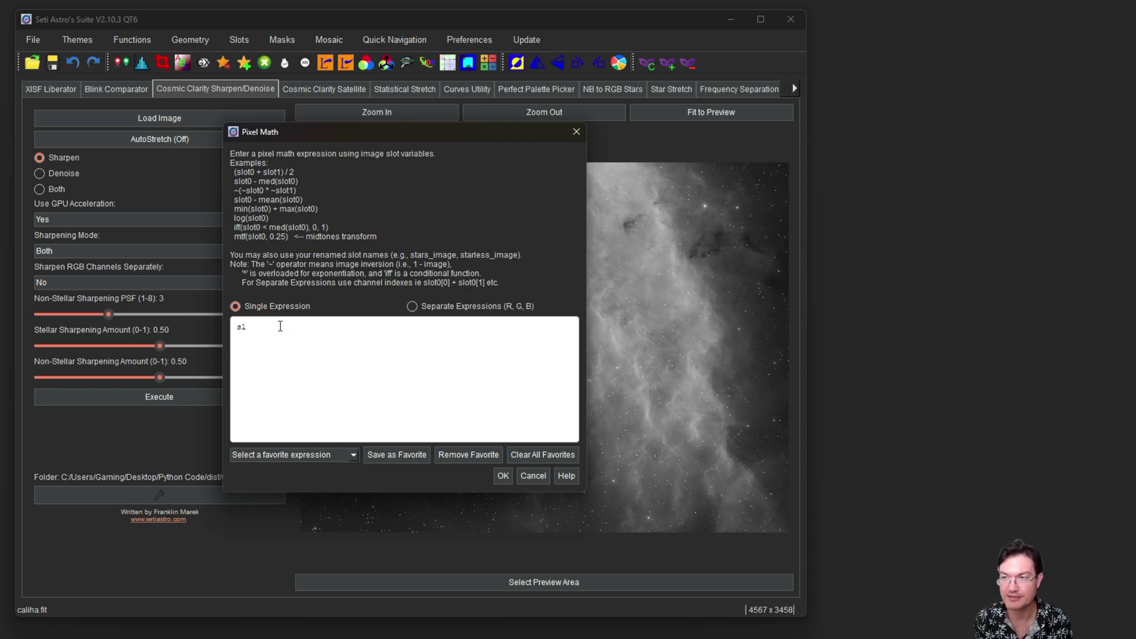
pyautogui.write('ot0-')
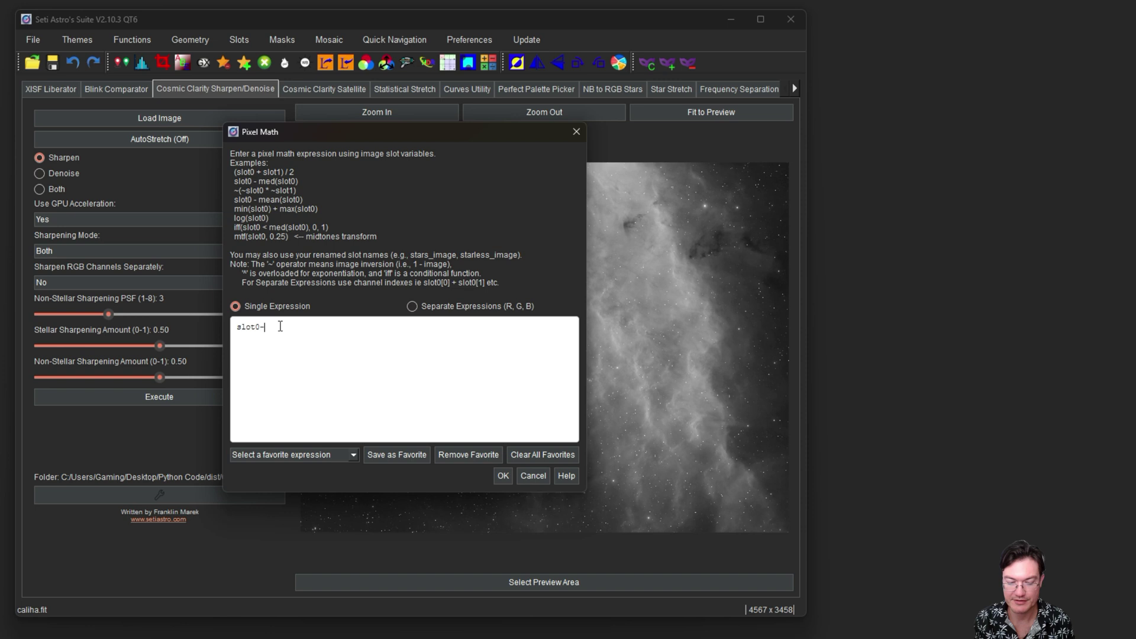
pyautogui.write('min(slot0')
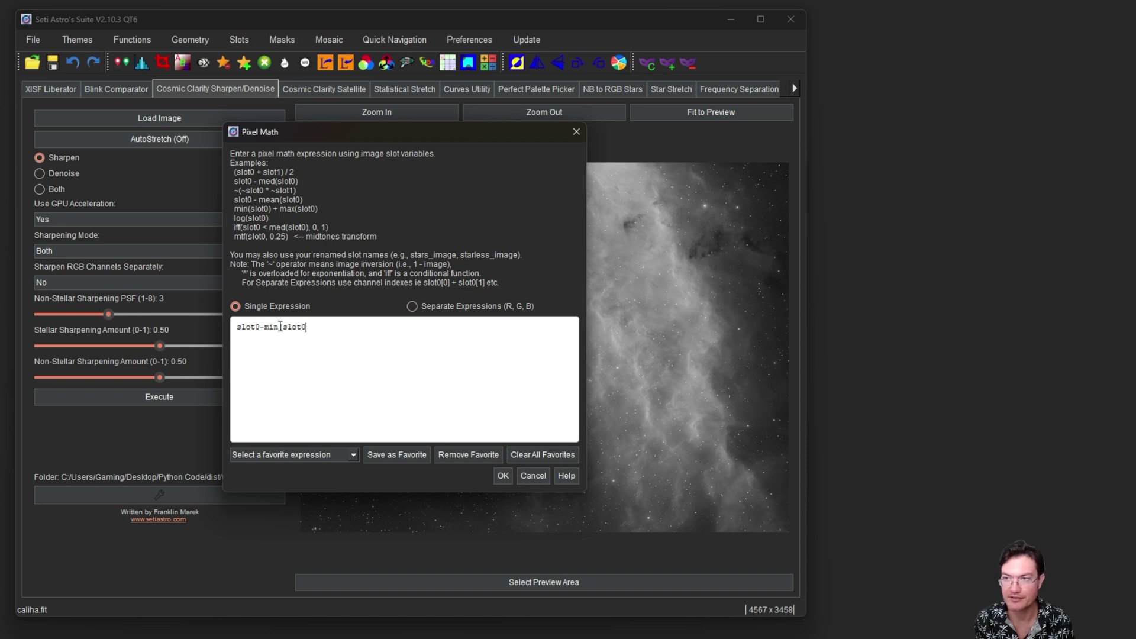
pyautogui.write(')')
# - Write slot0[0]-min(slot0[1] as the per-channel Red expression, check Green and Blue, then revert to one expression
pyautogui.click(412, 306)
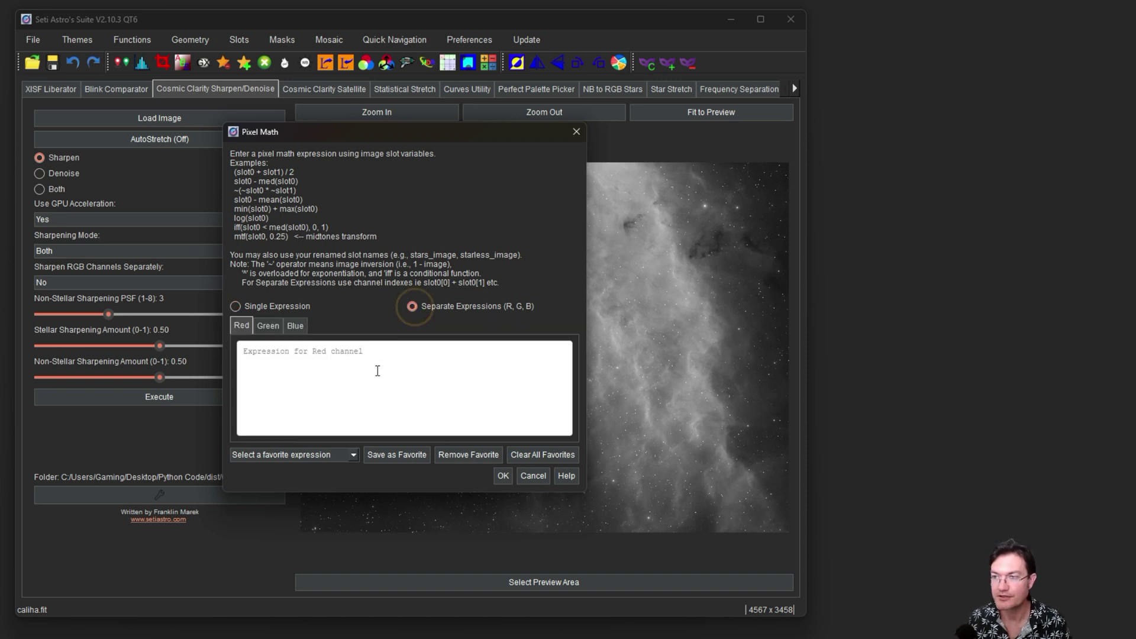
pyautogui.click(265, 325)
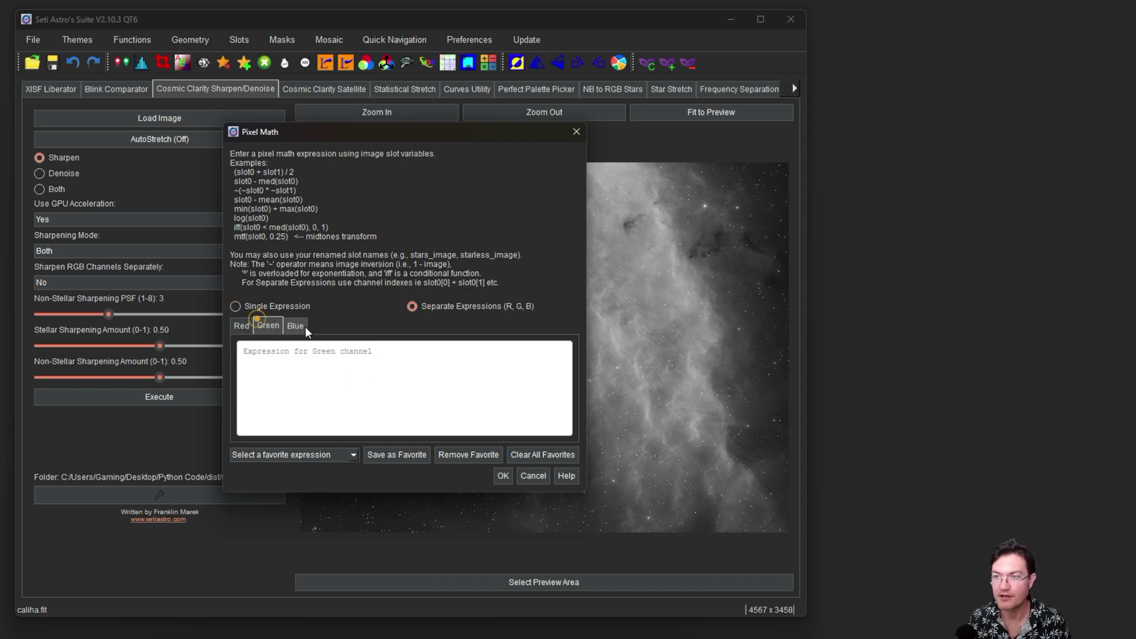
pyautogui.click(249, 324)
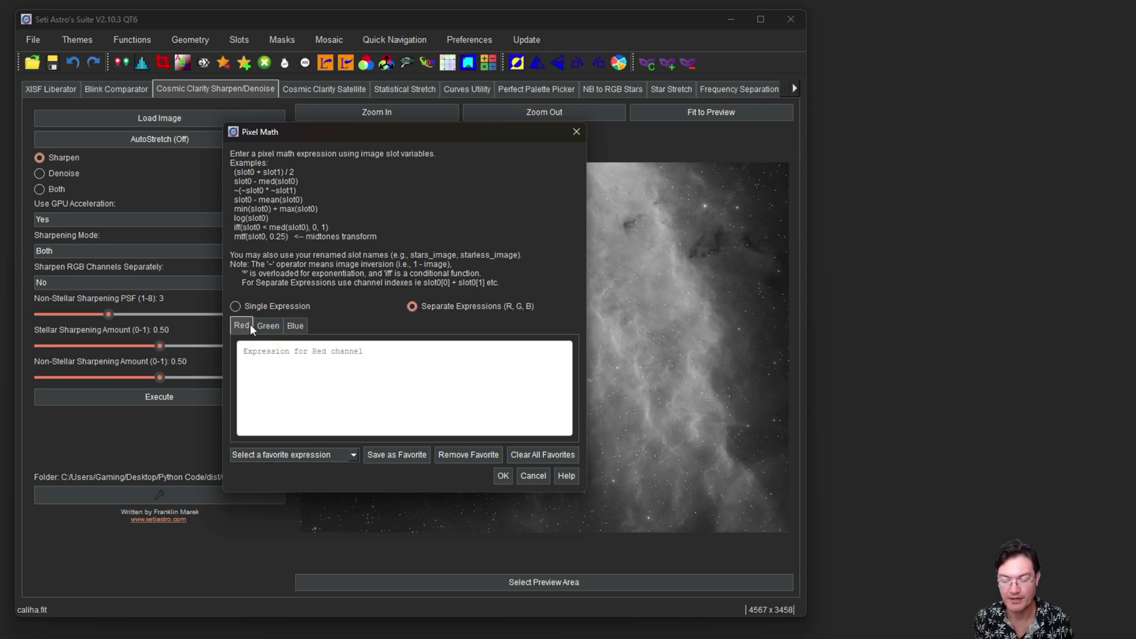
pyautogui.write('slot0[0')
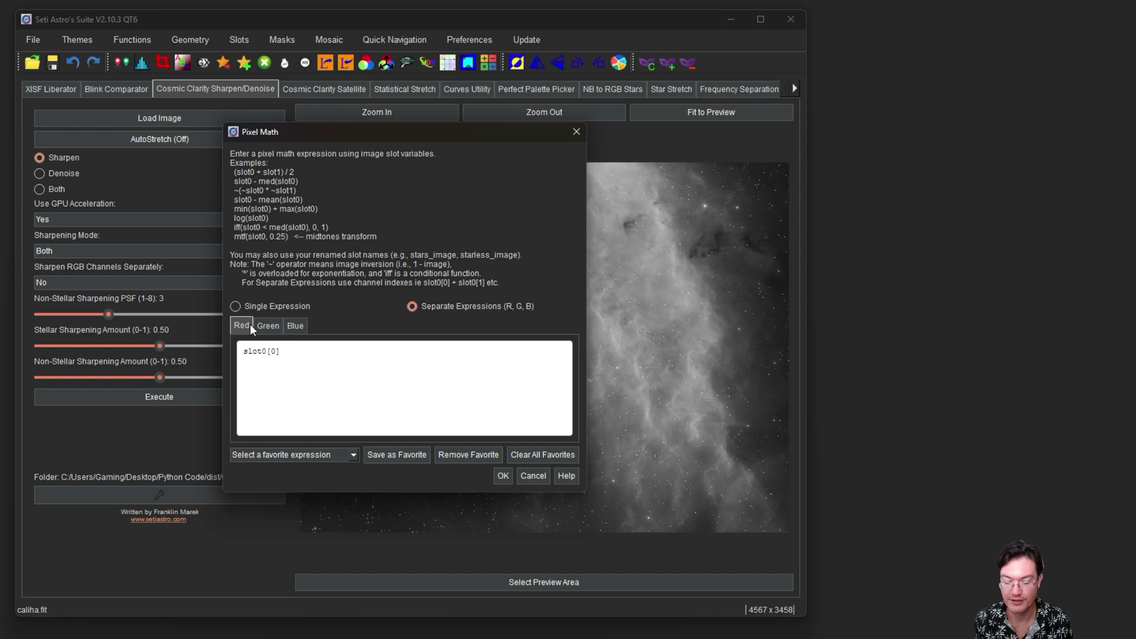
pyautogui.write(']-min')
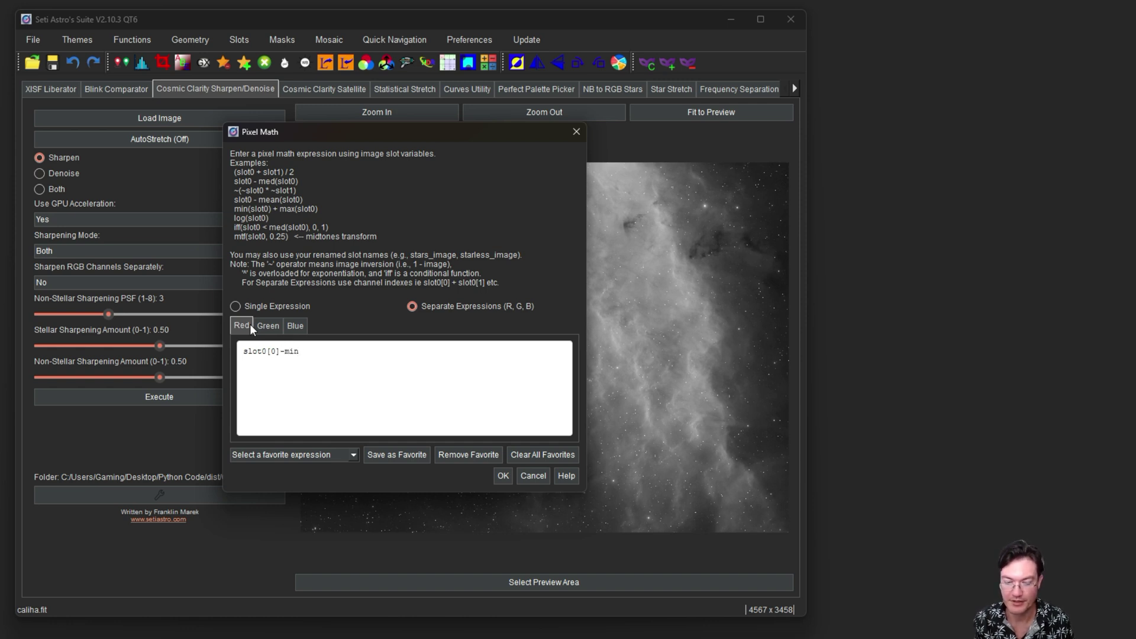
pyautogui.write('(slot')
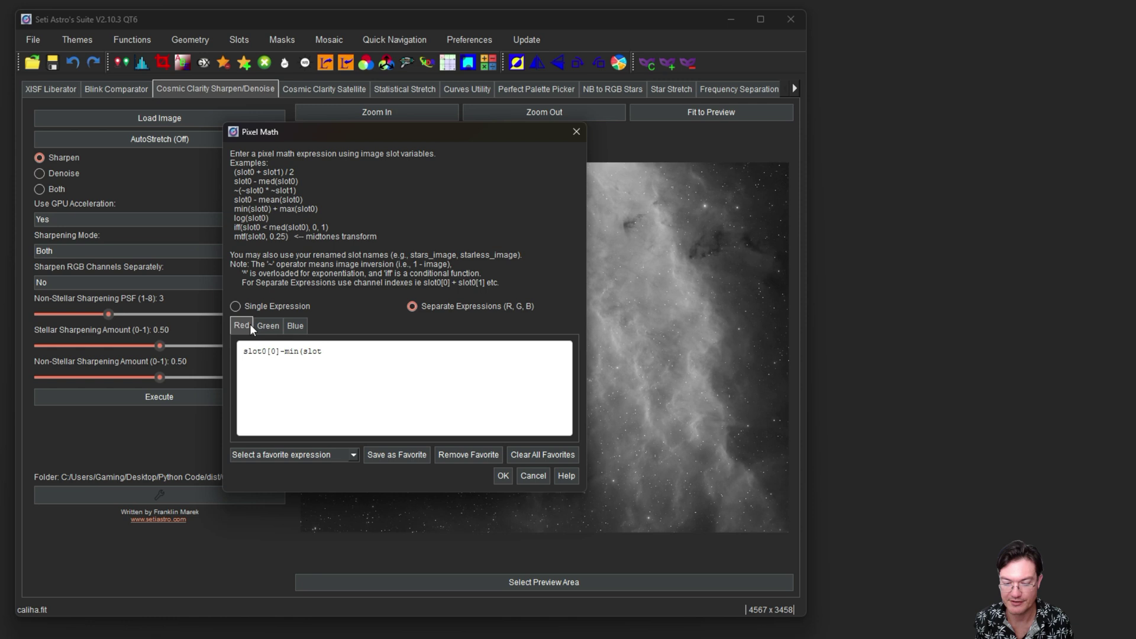
pyautogui.write('0[1]')
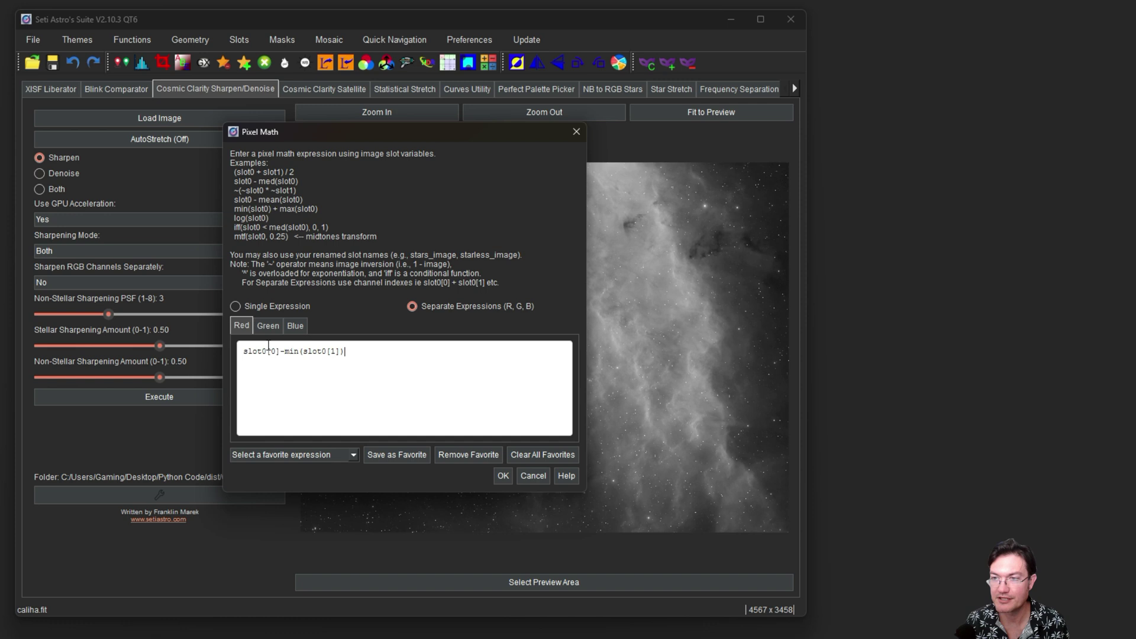
pyautogui.click(277, 321)
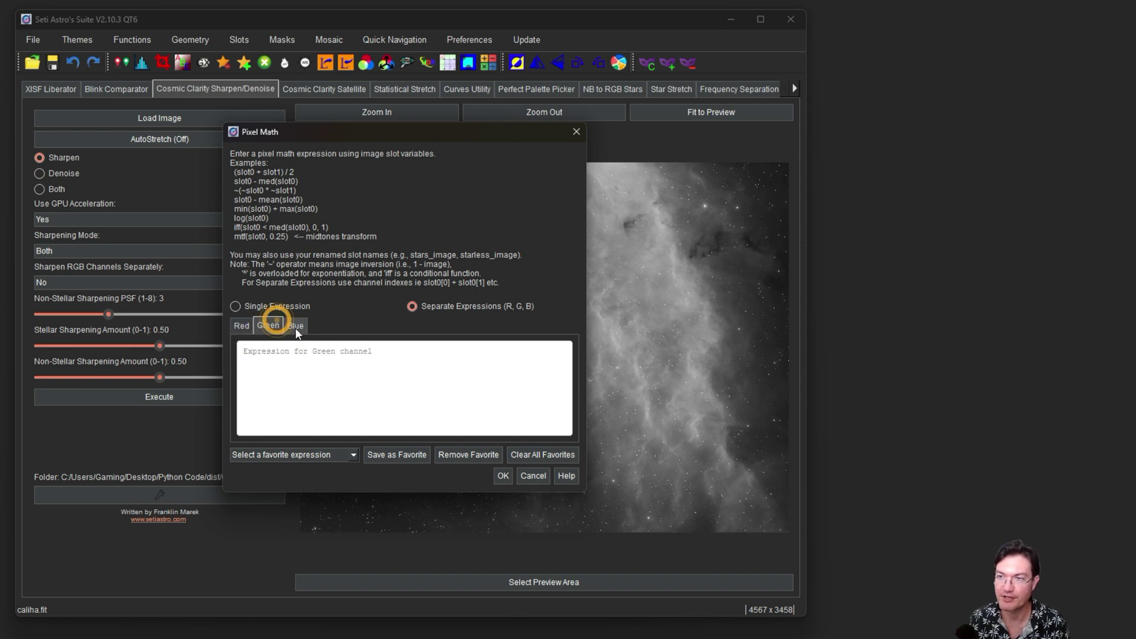
pyautogui.click(296, 327)
pyautogui.click(265, 331)
# - Load the slot0-min(slot0) and per-channel median-subtraction favorites, then close Pixel Math without applying
pyautogui.scroll(-1, 298, 454)
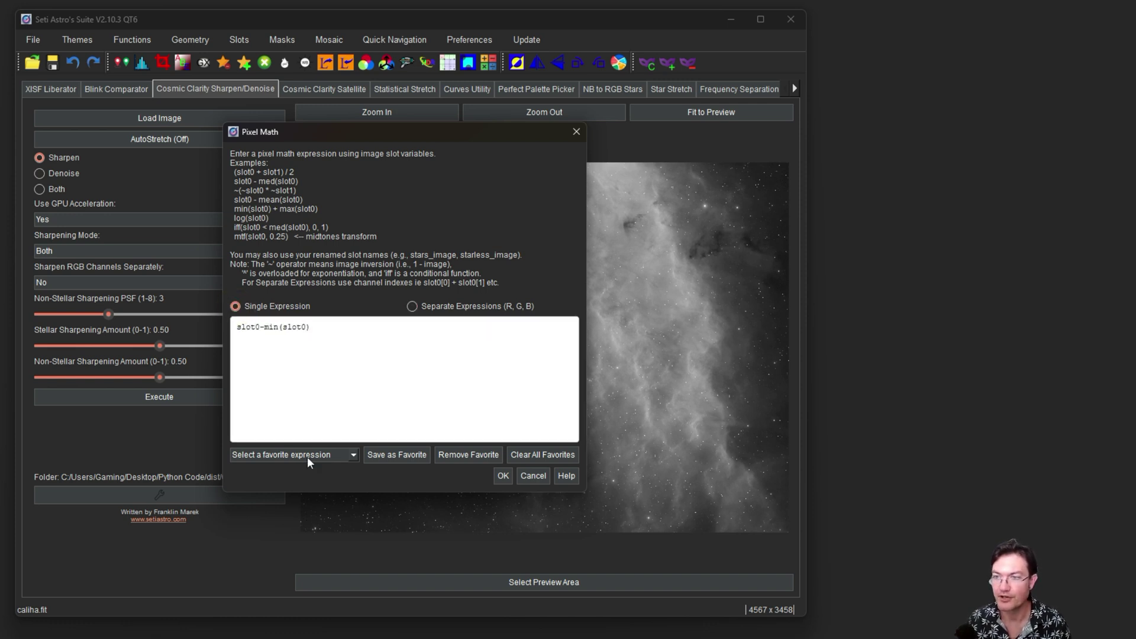
pyautogui.click(307, 457)
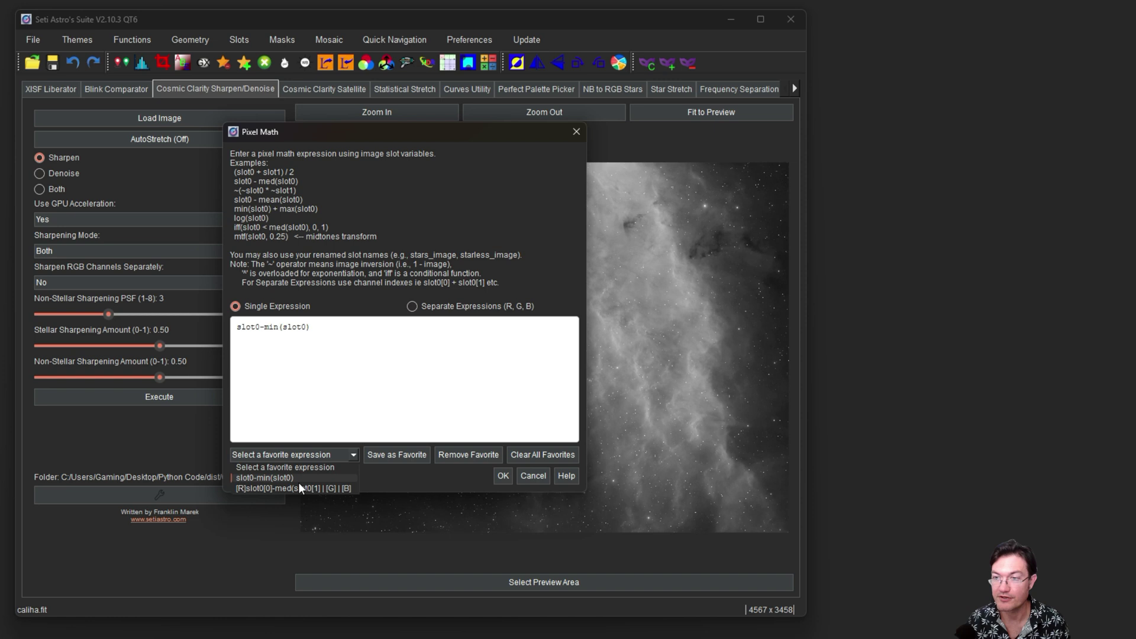
pyautogui.click(248, 333)
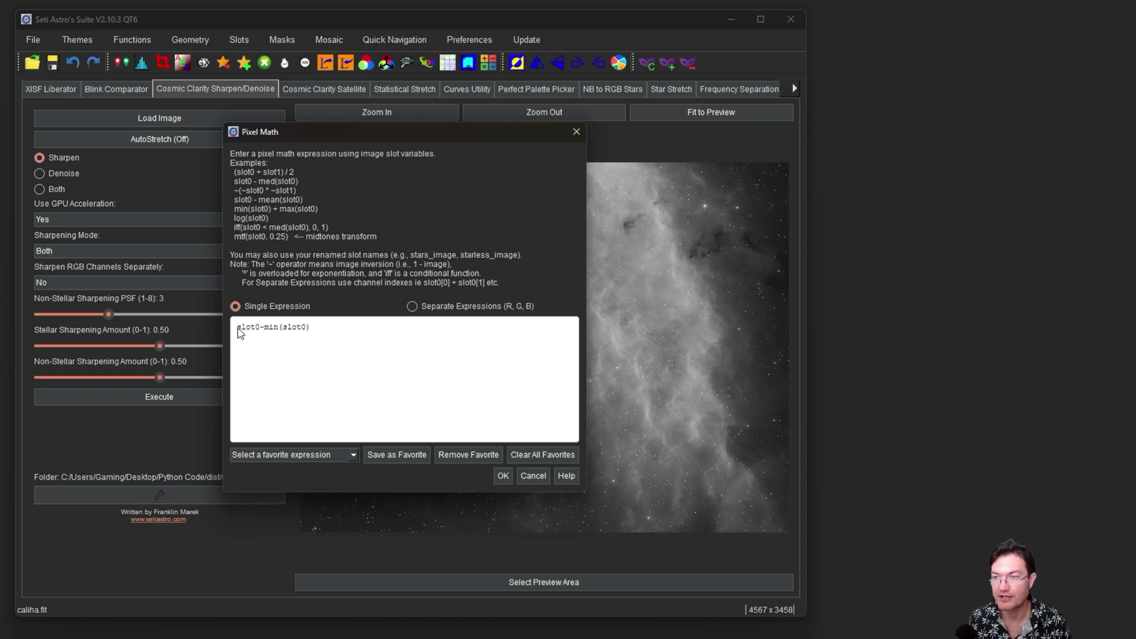
pyautogui.click(396, 459)
pyautogui.click(335, 456)
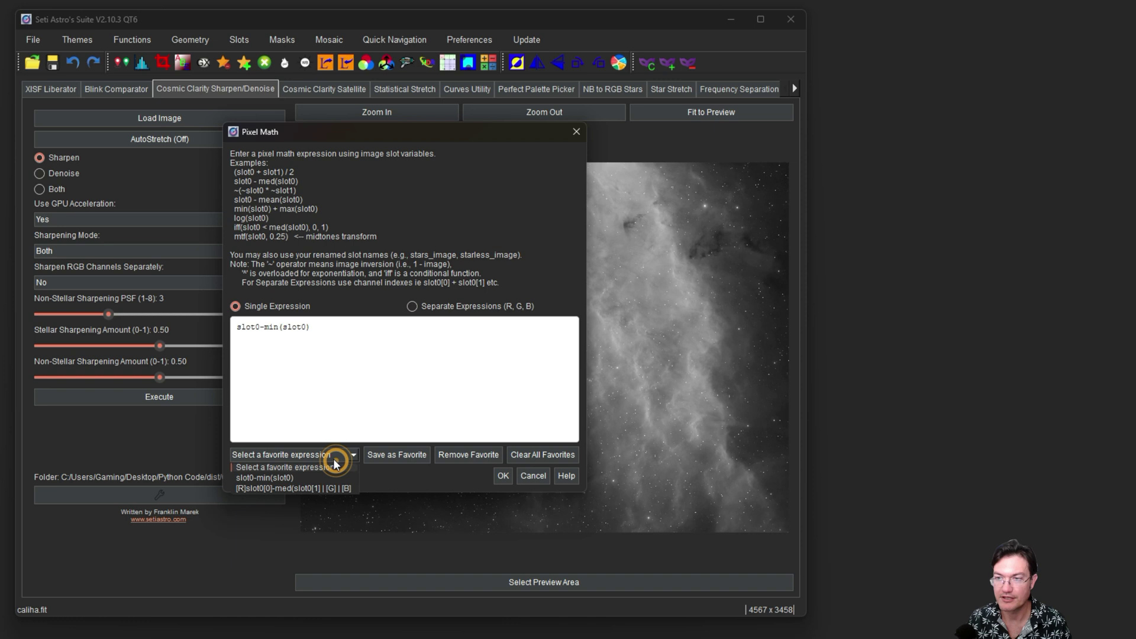
pyautogui.click(296, 477)
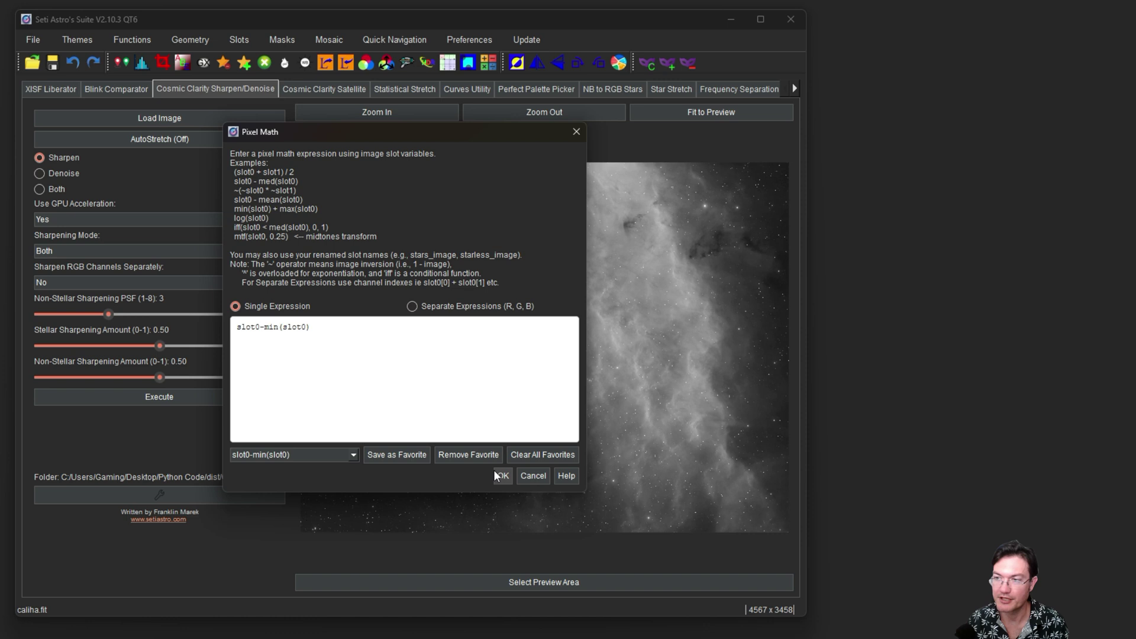
pyautogui.click(351, 456)
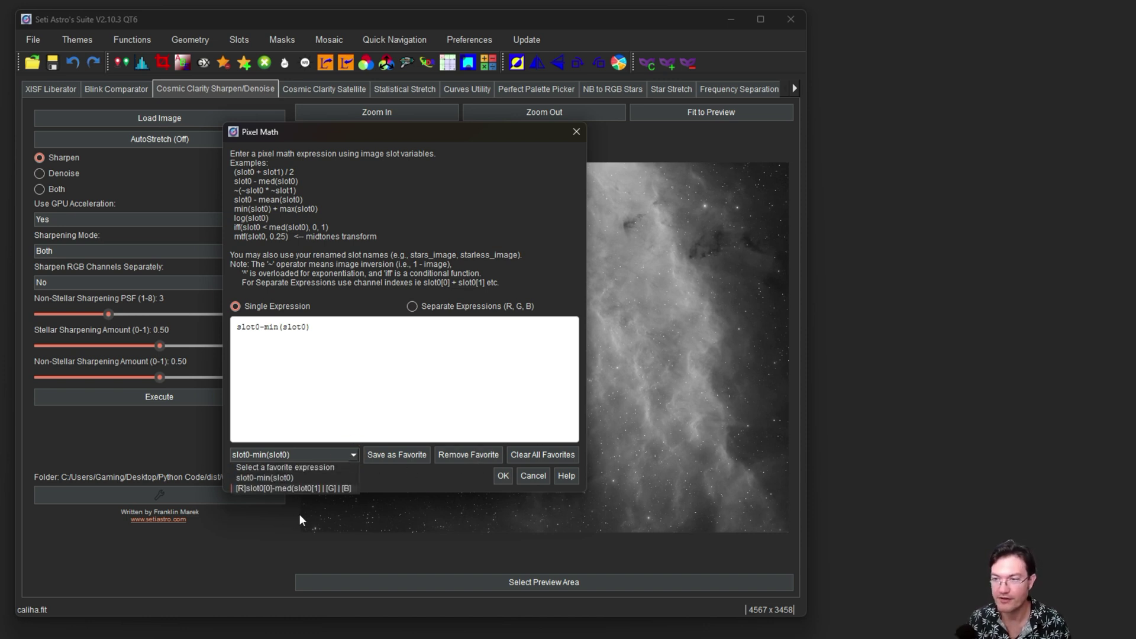
pyautogui.click(329, 487)
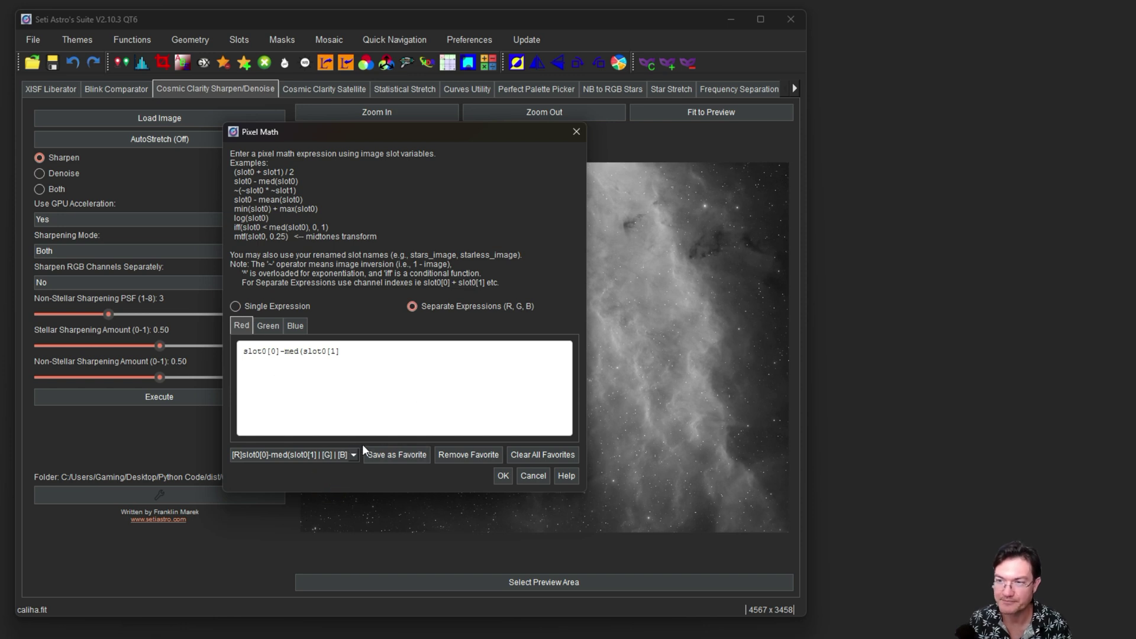
pyautogui.press('Escape')
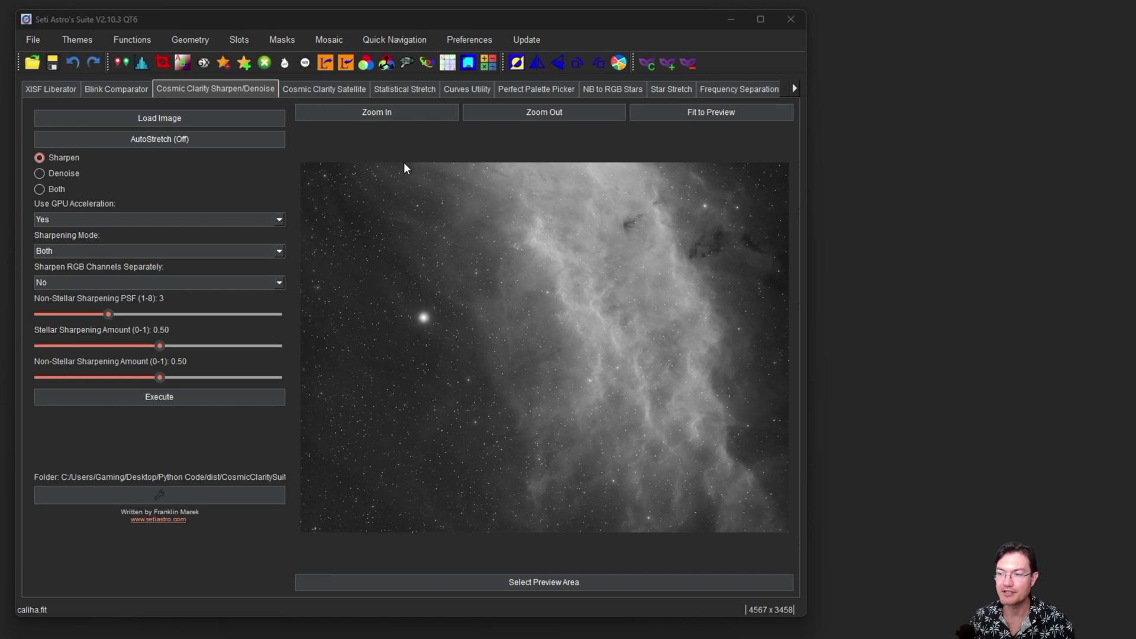
pyautogui.click(330, 41)
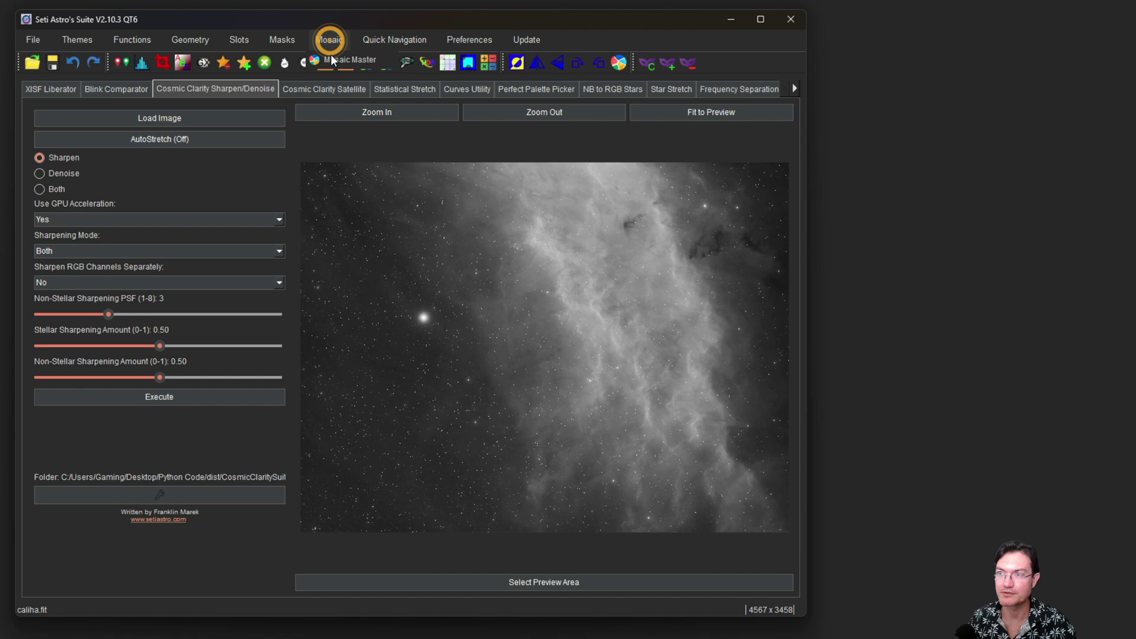
pyautogui.click(331, 59)
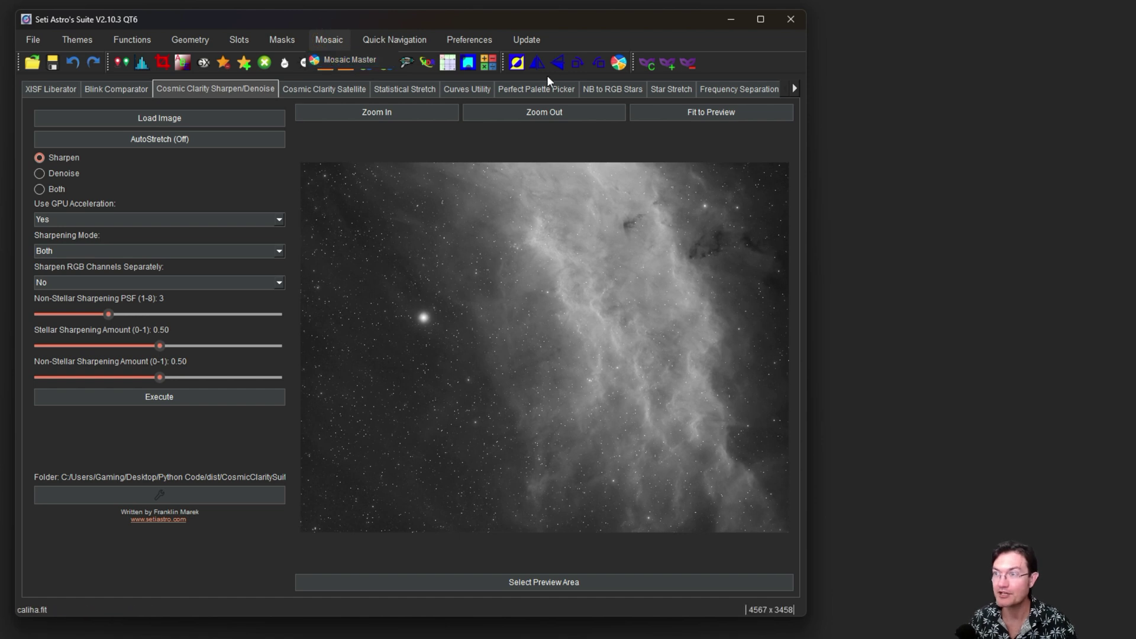
# - Open Mosaic Master from the toolbar and move its empty dialog higher up
pyautogui.click(620, 62)
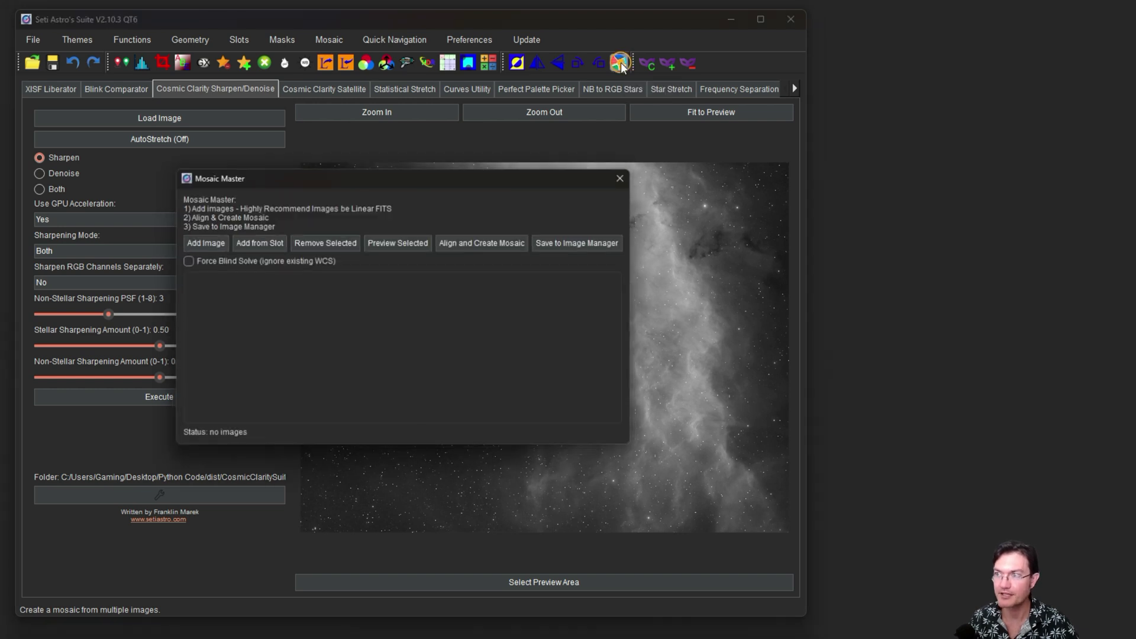
pyautogui.moveTo(420, 175); pyautogui.dragTo(304, 141)
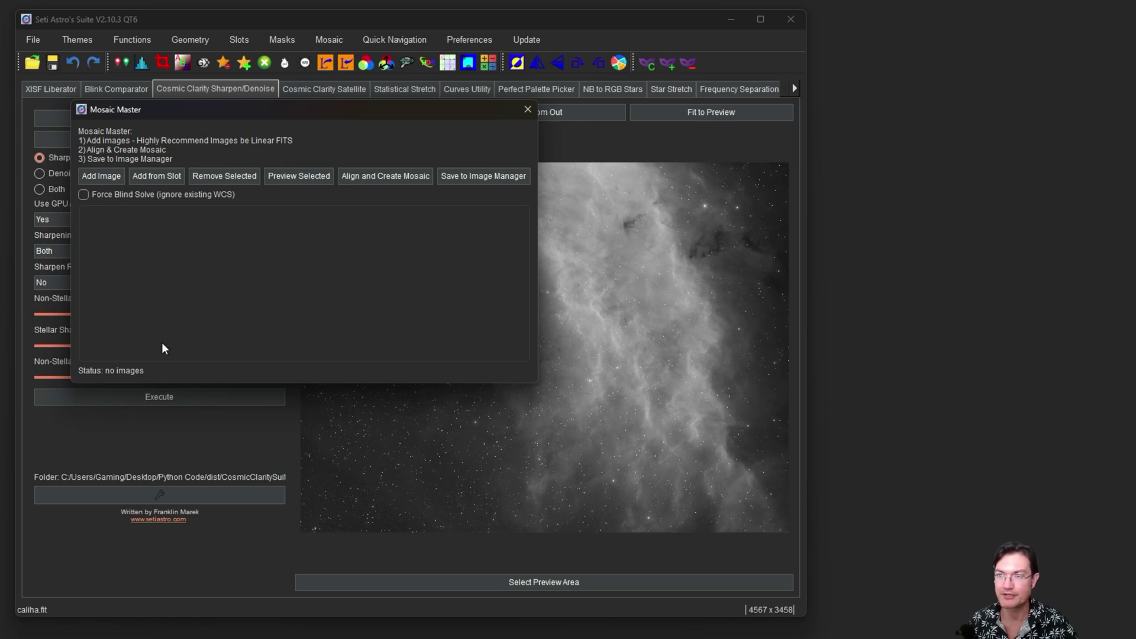
# - Add the caliha frames, removing caliha.fit so caliha1.fit and caliha2.fit remain listed
pyautogui.click(100, 176)
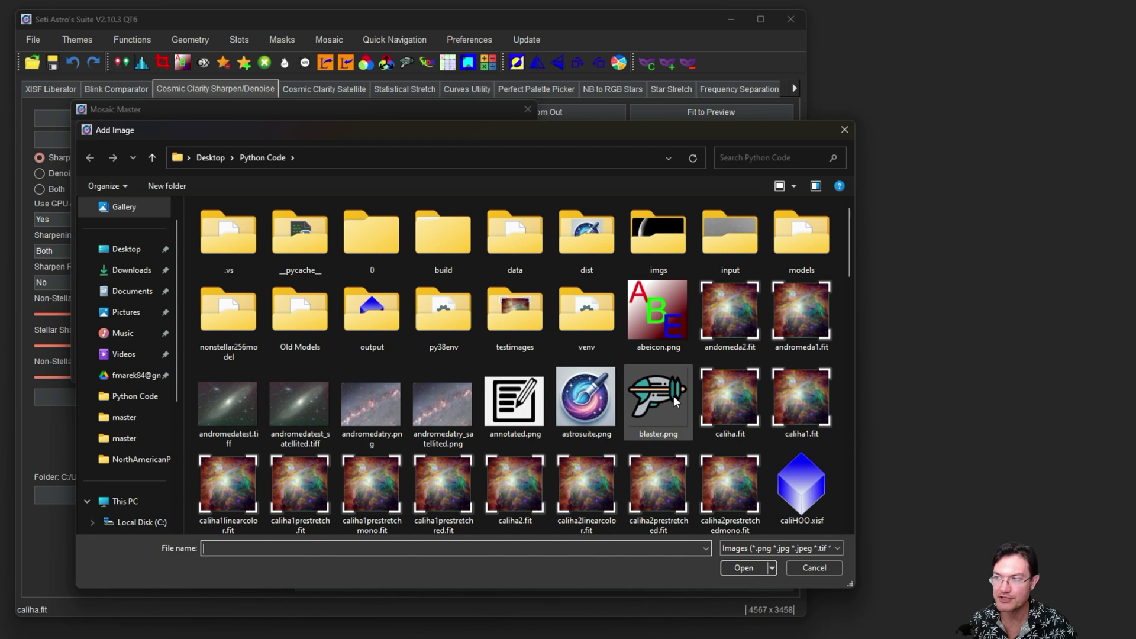
pyautogui.doubleClick(718, 400)
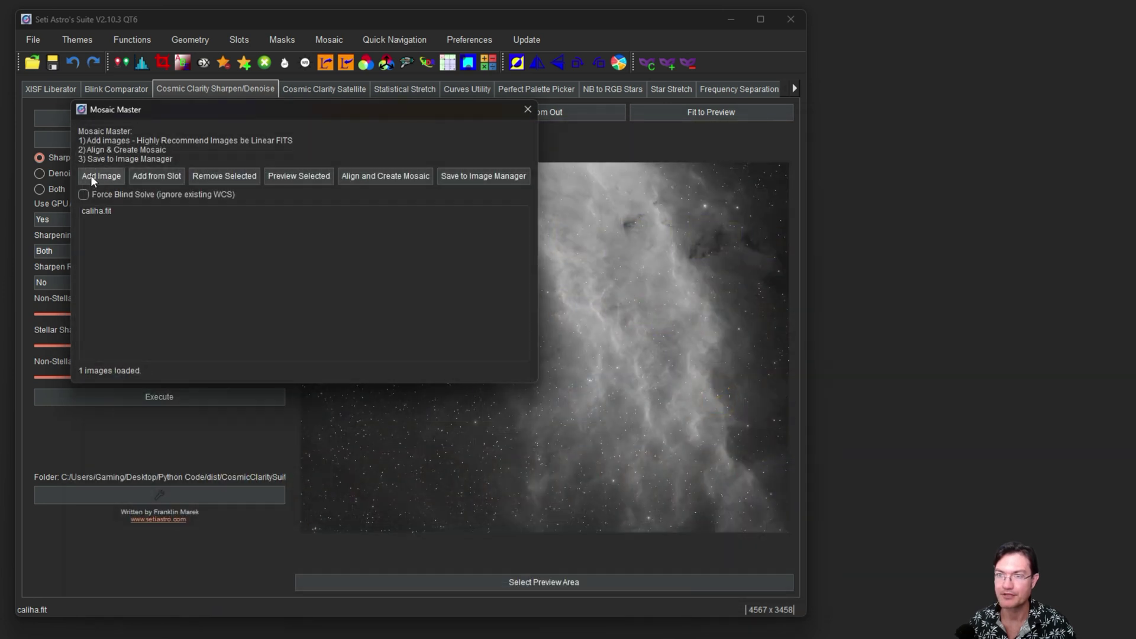
pyautogui.click(93, 178)
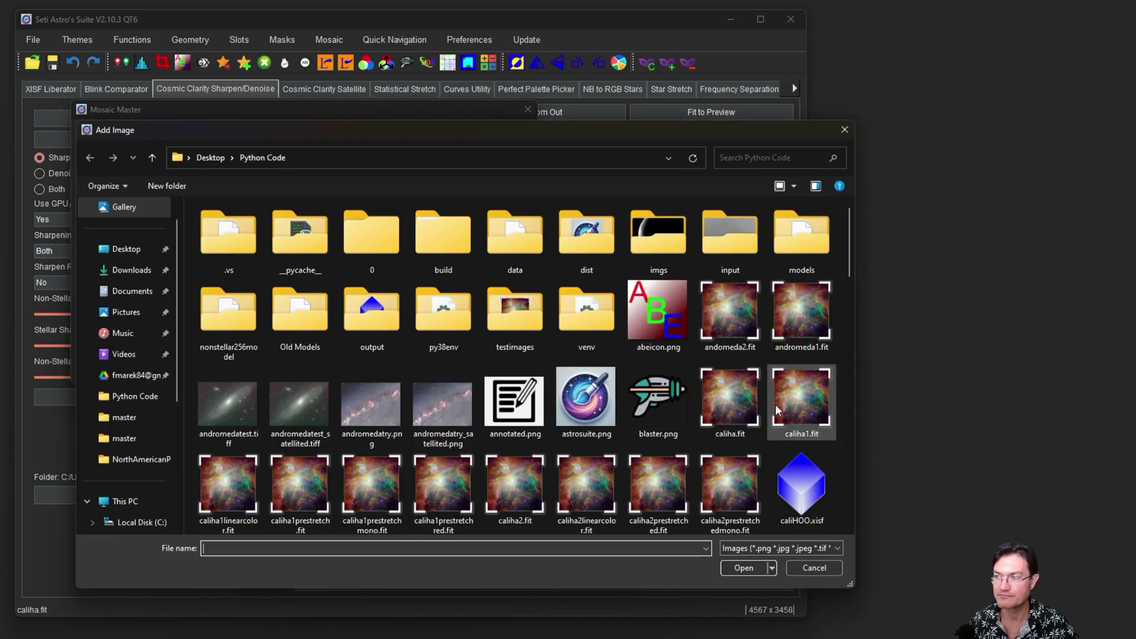
pyautogui.click(799, 406)
pyautogui.doubleClick(798, 406)
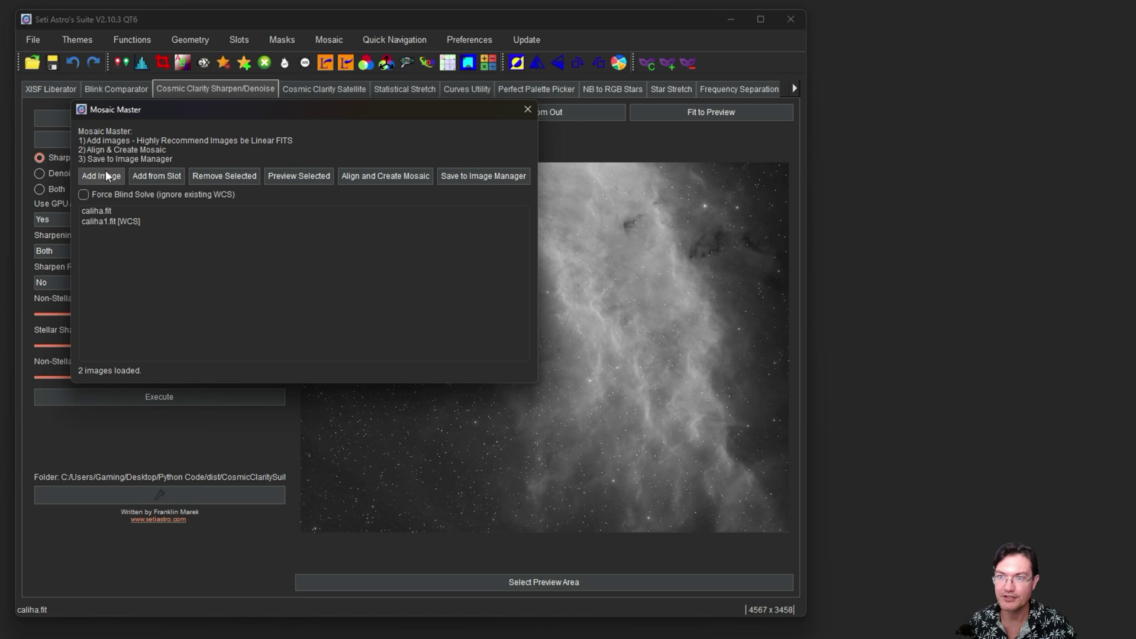
pyautogui.click(88, 210)
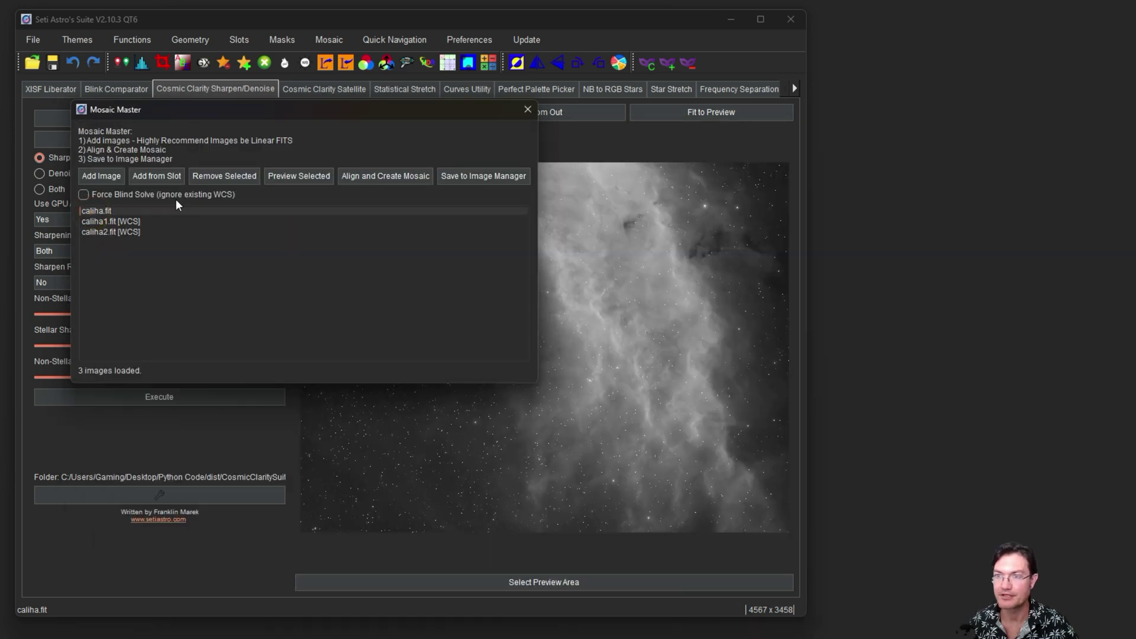
pyautogui.click(213, 176)
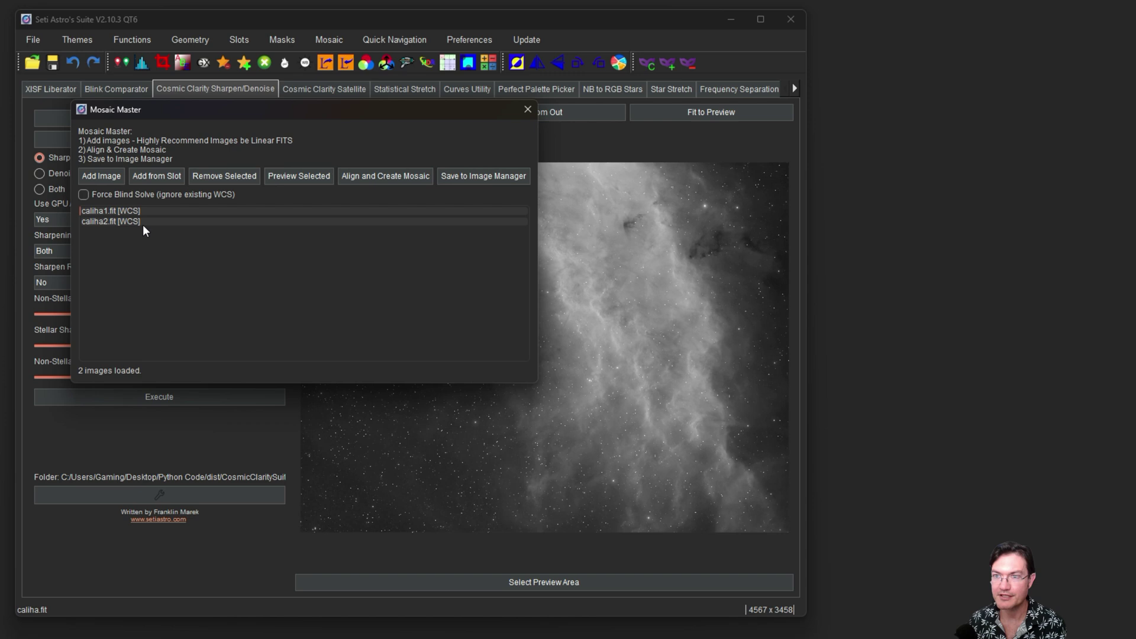
pyautogui.click(115, 221)
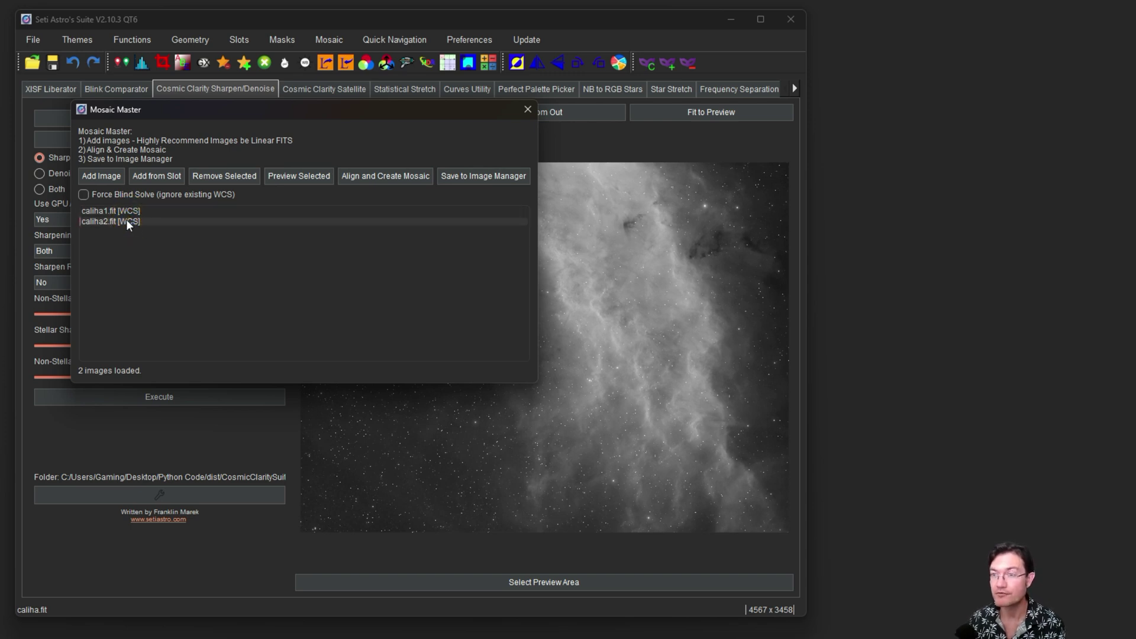
# - Enable Force Blind Solve (ignore existing WCS) and select caliha1.fit and caliha2.fit in the list
pyautogui.click(114, 209)
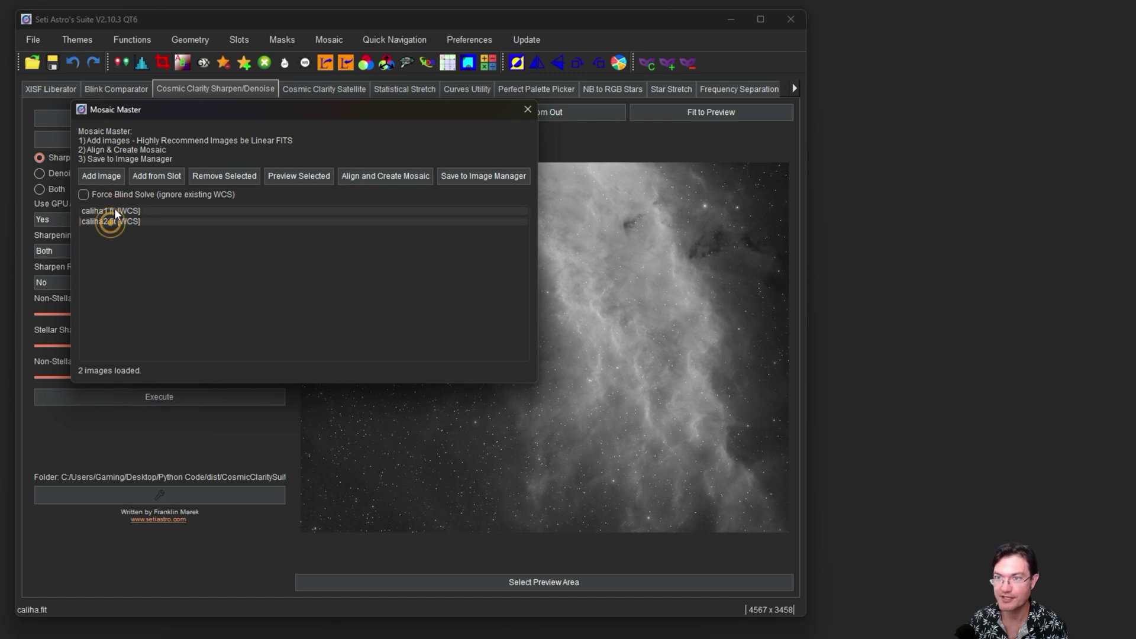
pyautogui.click(83, 194)
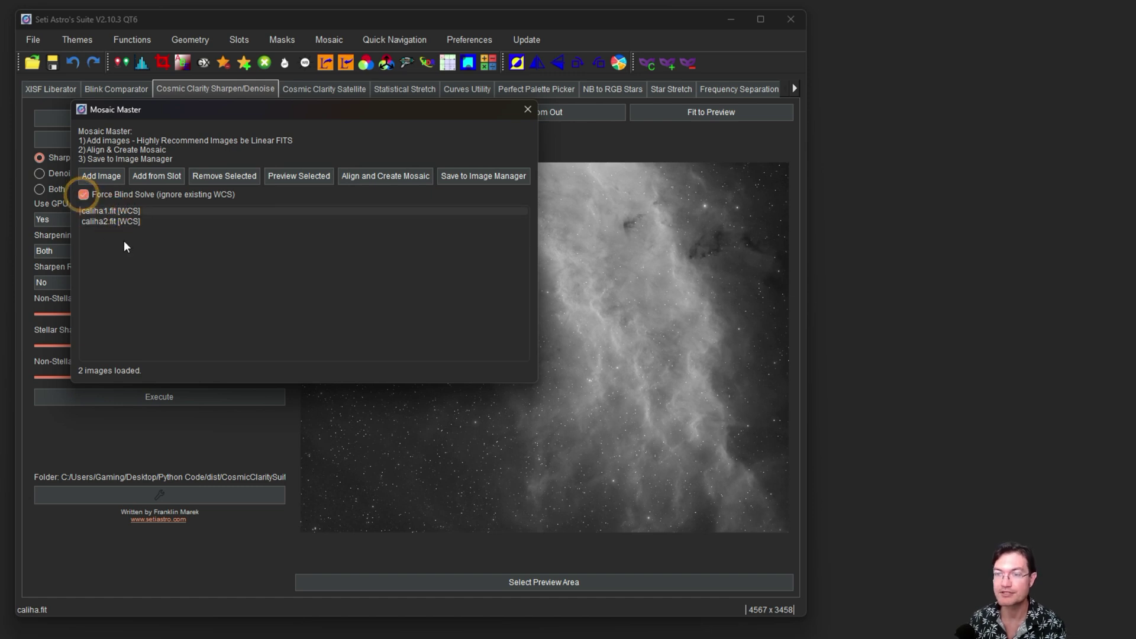
pyautogui.click(155, 221)
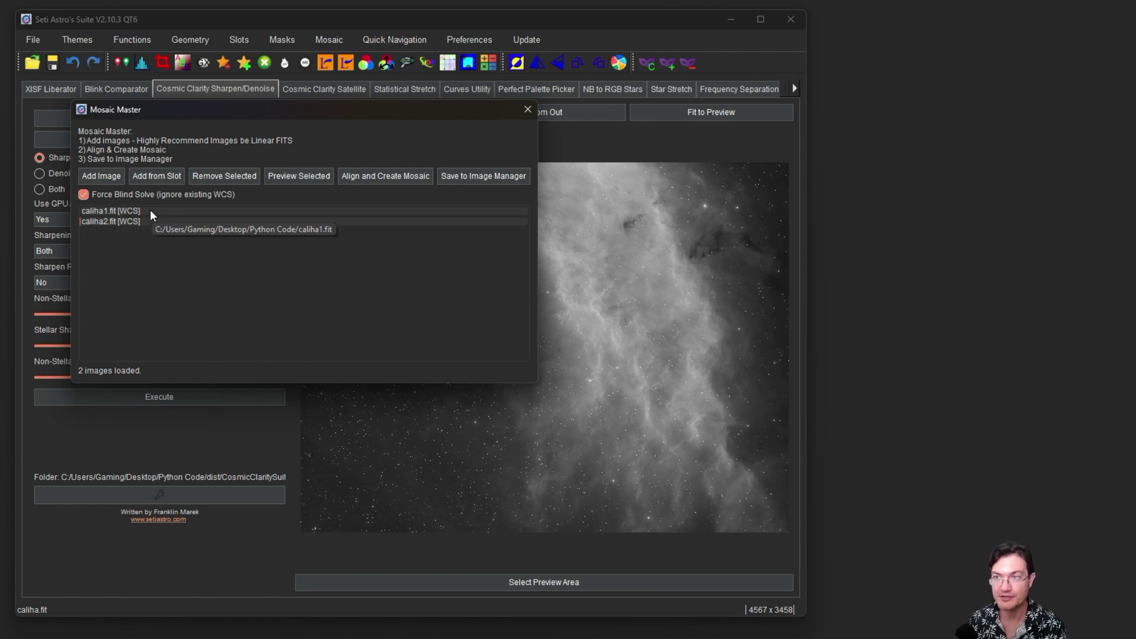
pyautogui.click(149, 211)
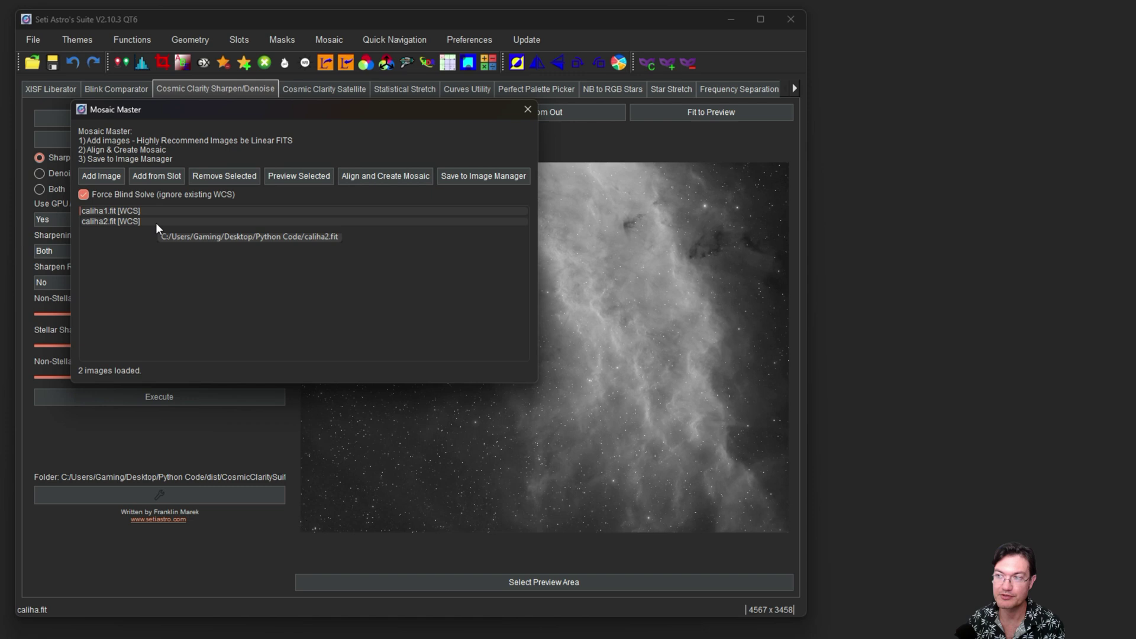
pyautogui.click(146, 222)
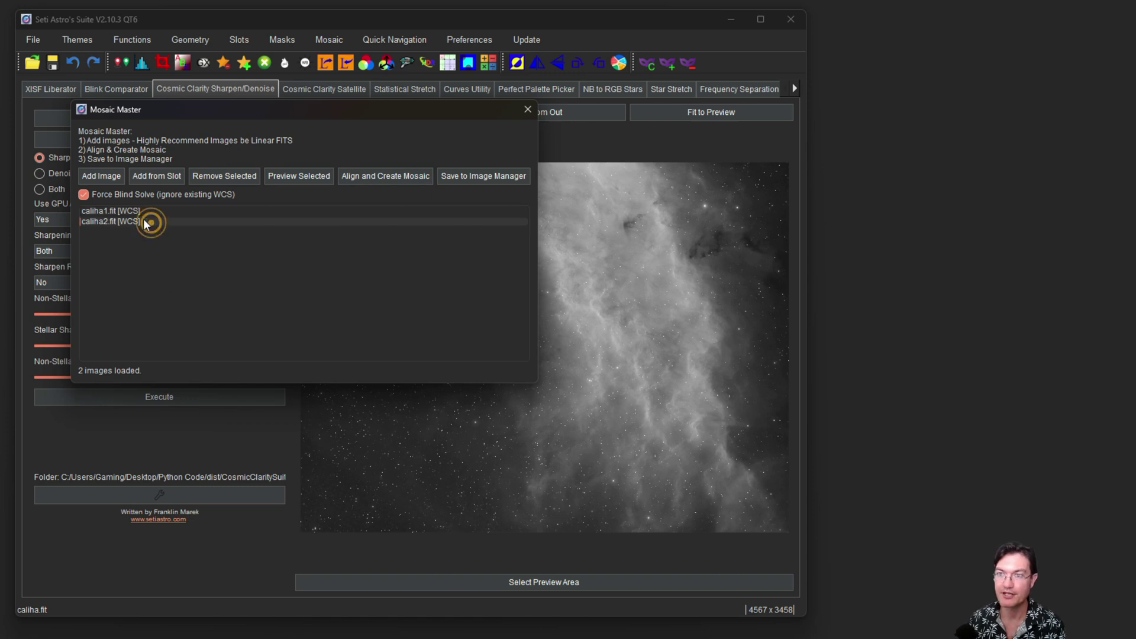
pyautogui.click(140, 225)
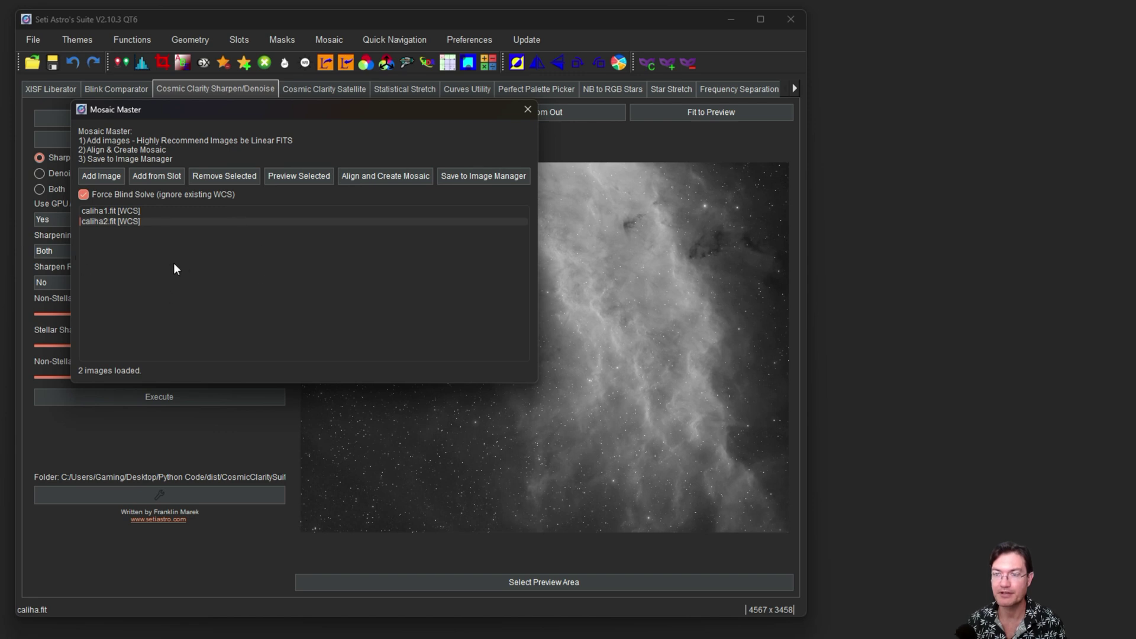
pyautogui.click(170, 217)
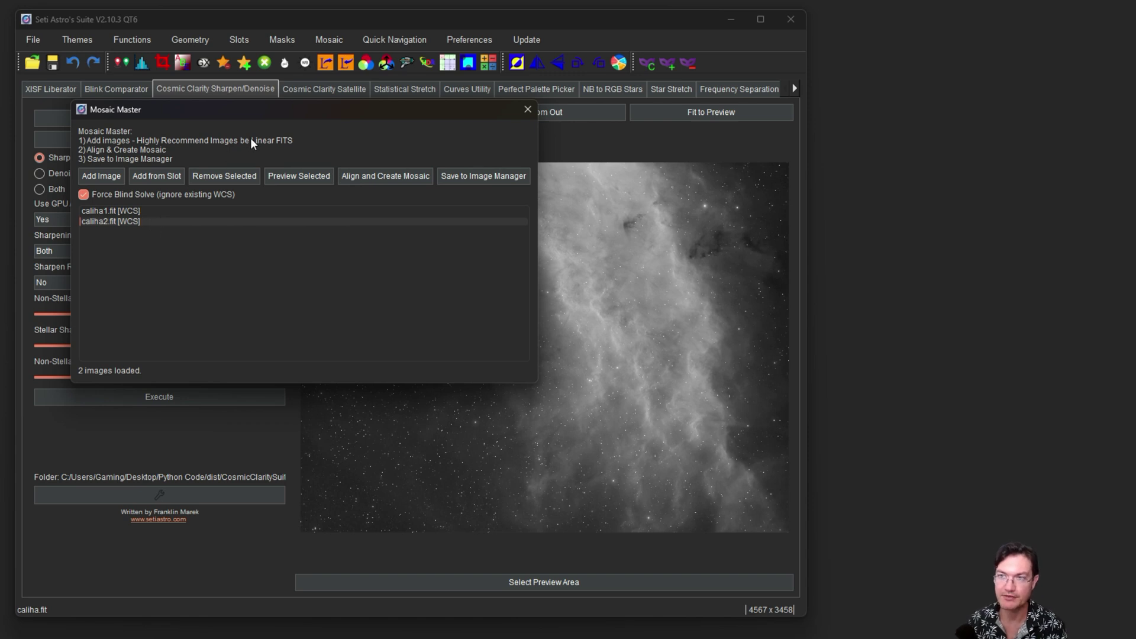
pyautogui.click(168, 211)
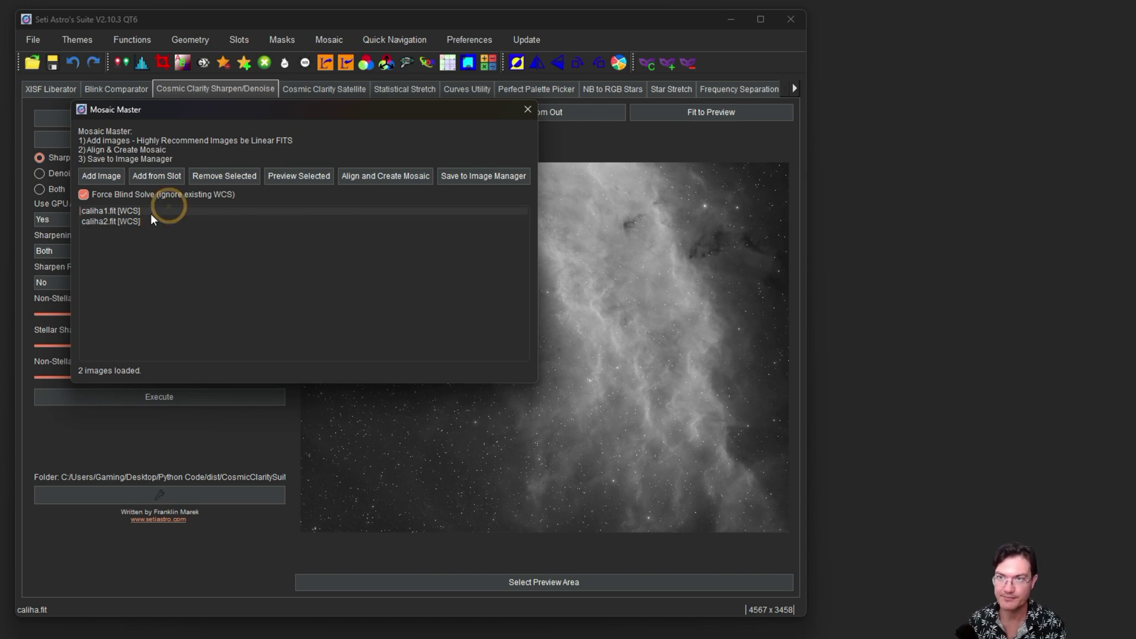
# - Browse Slot 0 and Slot 1 in the Add from Slot chooser, then cancel without adding
pyautogui.click(174, 179)
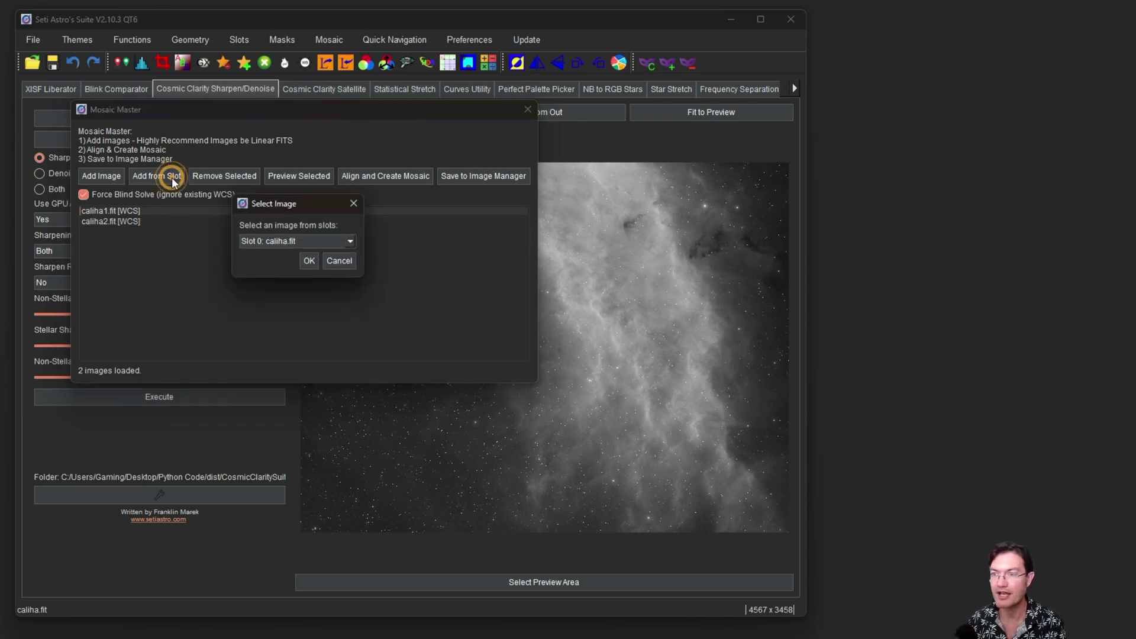
pyautogui.click(280, 242)
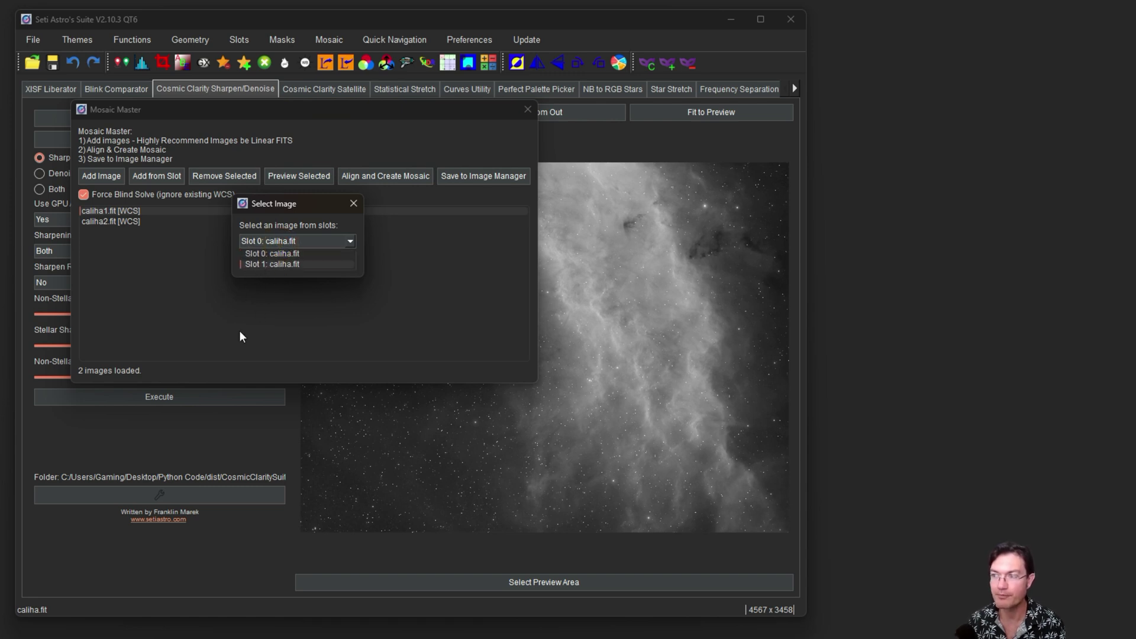
pyautogui.click(348, 207)
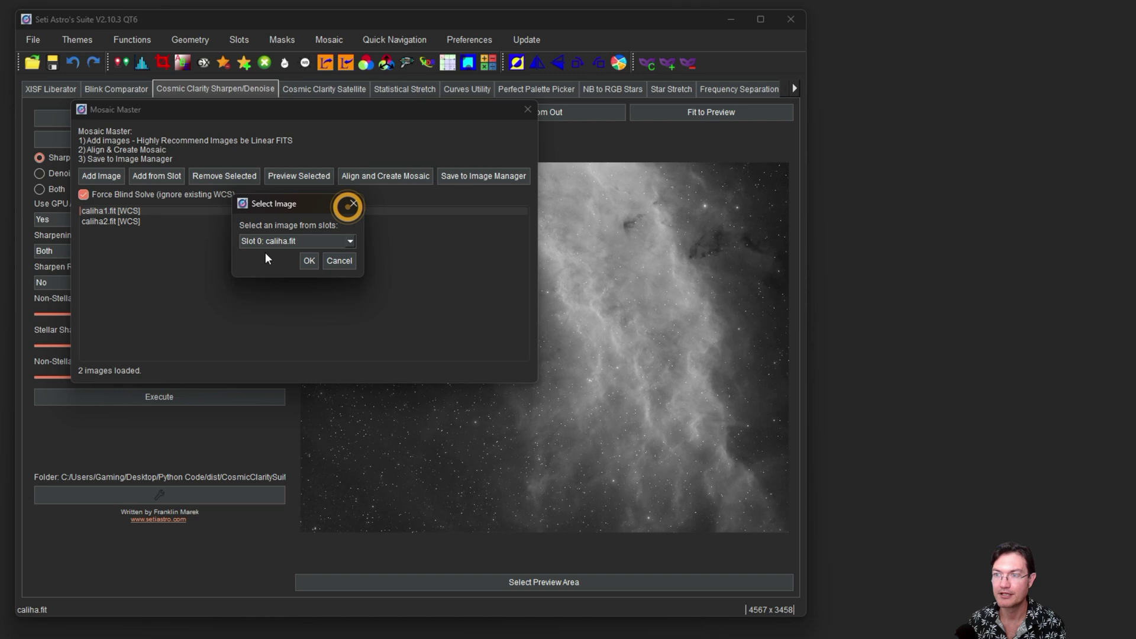
pyautogui.click(336, 259)
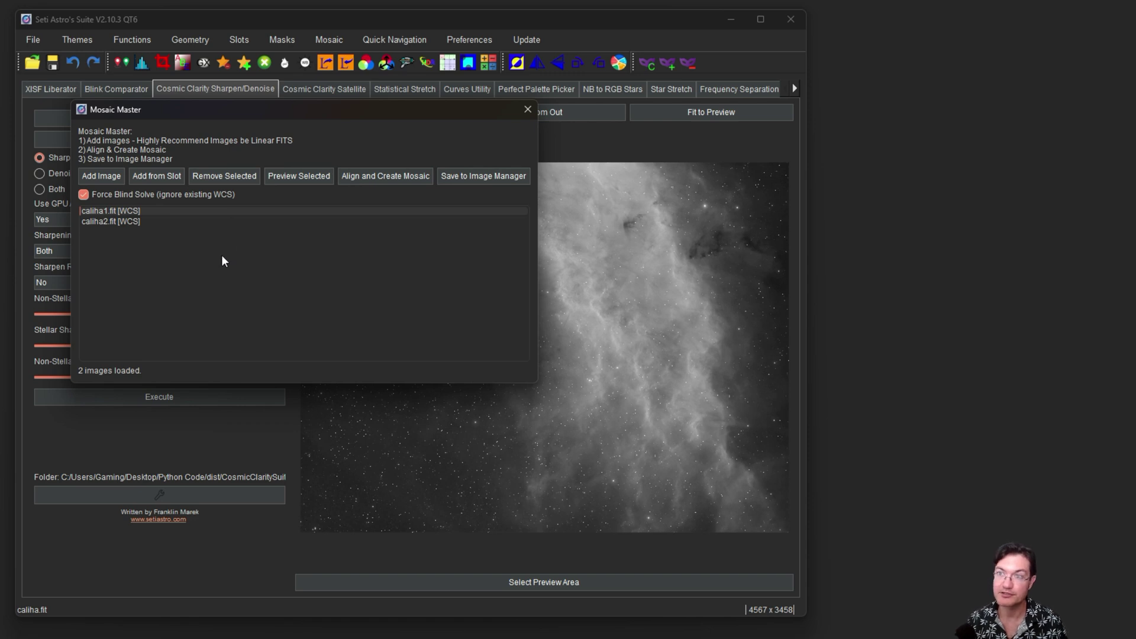
pyautogui.click(169, 175)
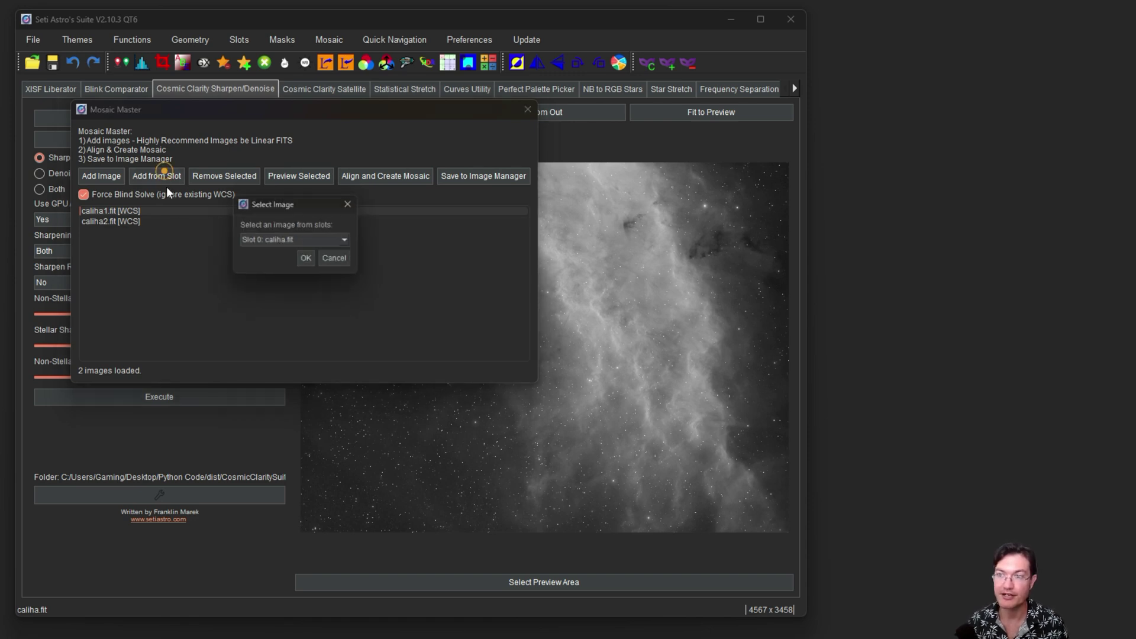
pyautogui.click(348, 261)
# - Preview caliha1.fit and close it, then preview caliha2.fit and move it off the list
pyautogui.click(207, 219)
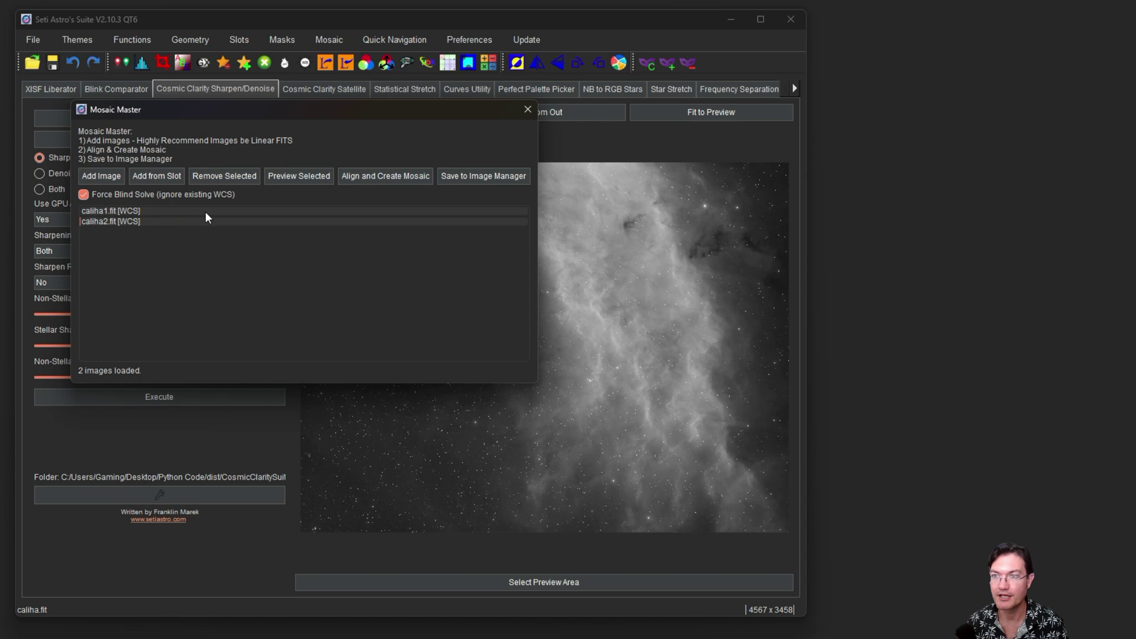
pyautogui.click(212, 212)
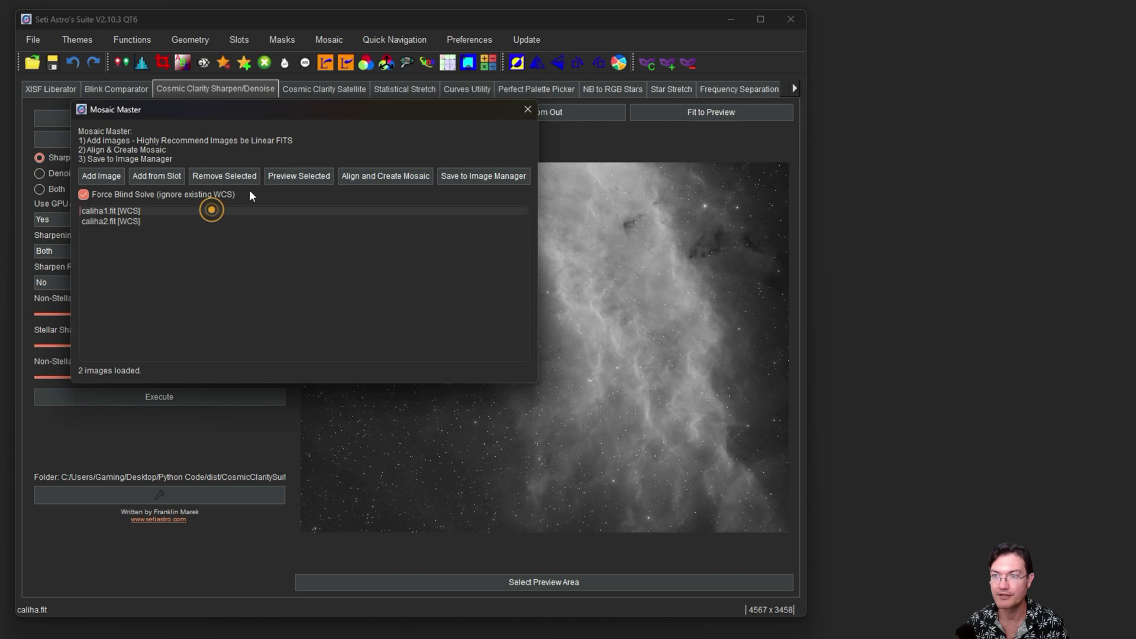
pyautogui.click(292, 179)
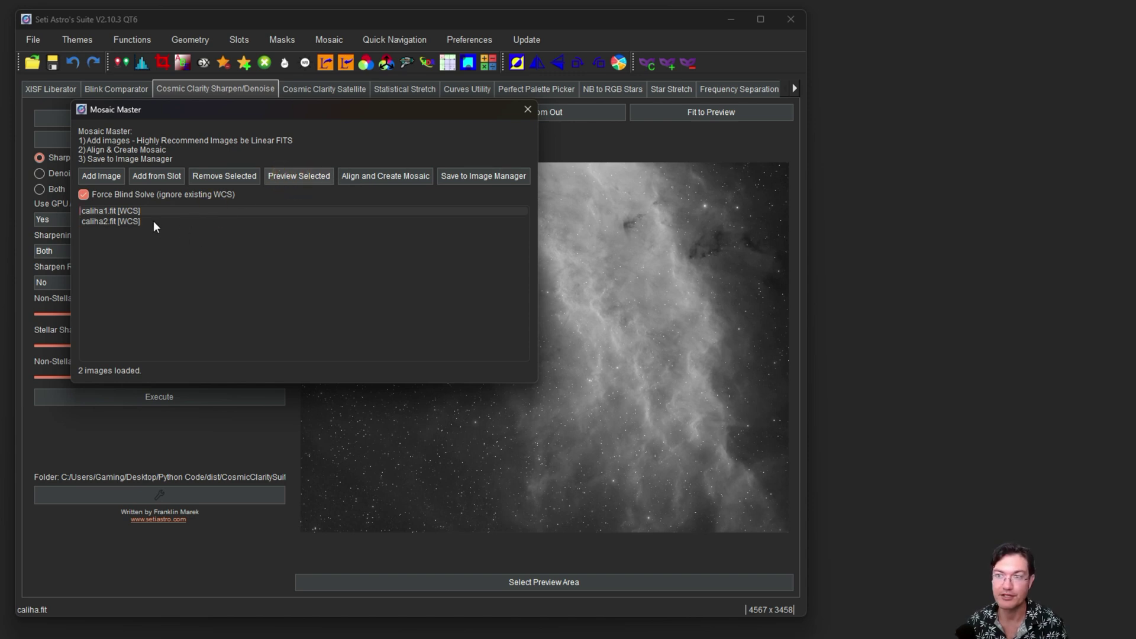
pyautogui.moveTo(246, 61); pyautogui.dragTo(583, 98)
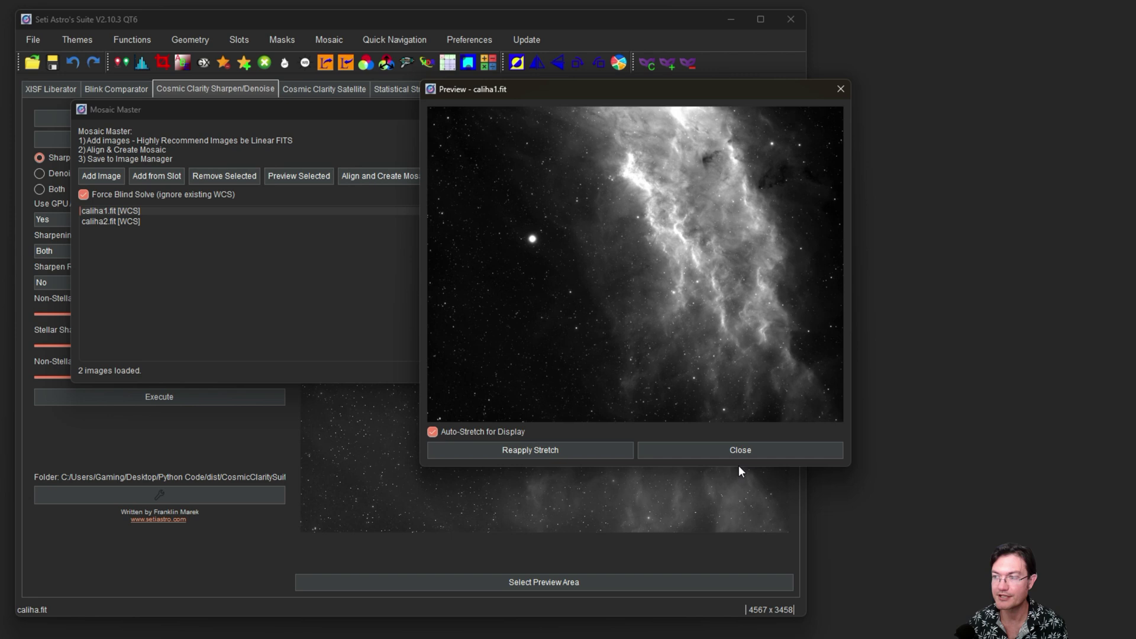
pyautogui.click(737, 449)
pyautogui.click(119, 223)
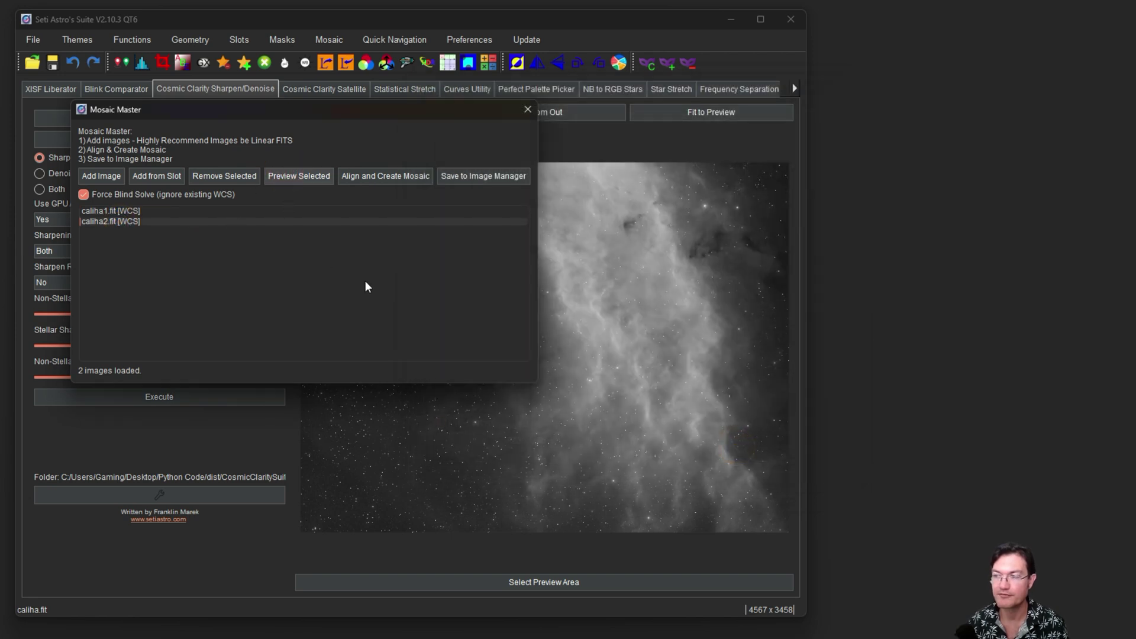
pyautogui.moveTo(322, 57); pyautogui.dragTo(695, 154)
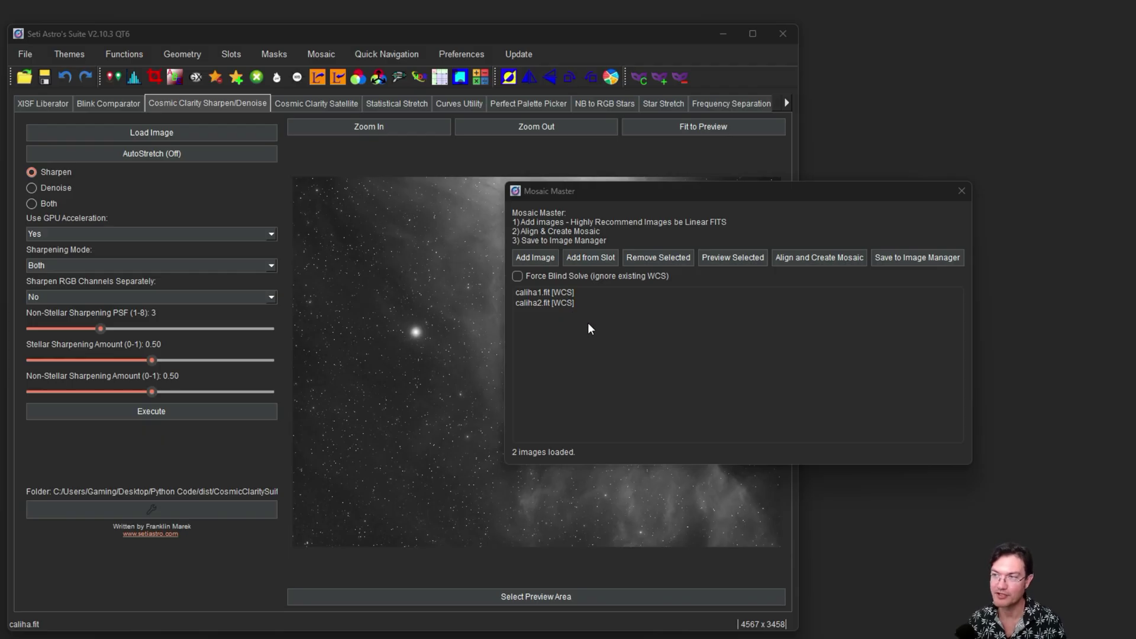
pyautogui.click(675, 291)
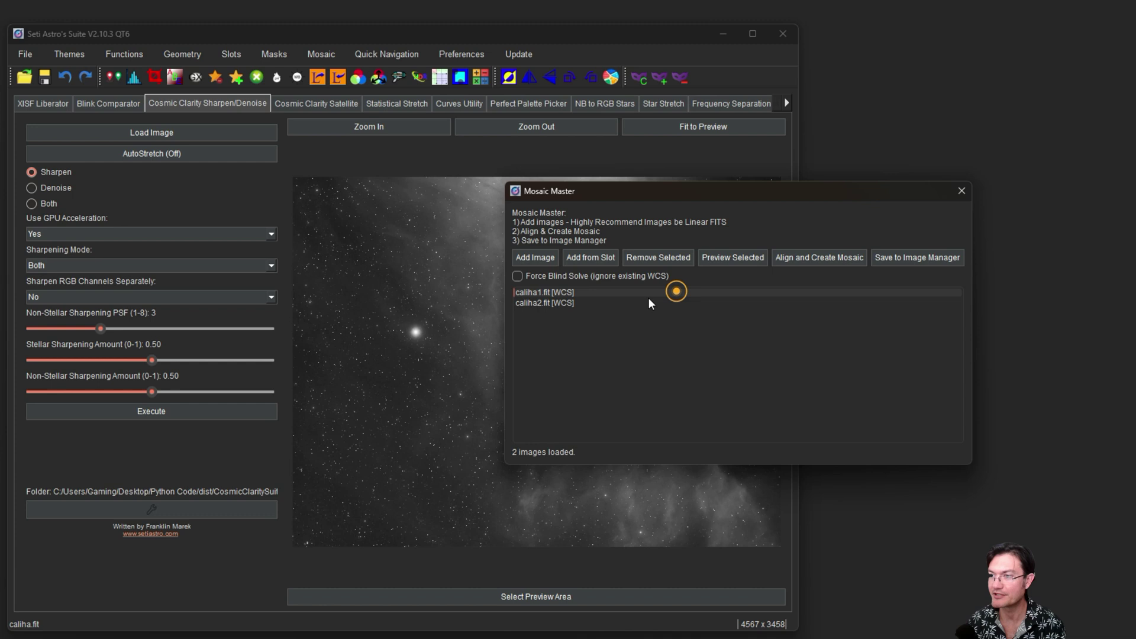
pyautogui.keyDown('shift'); pyautogui.click(571, 301); pyautogui.keyUp('shift')
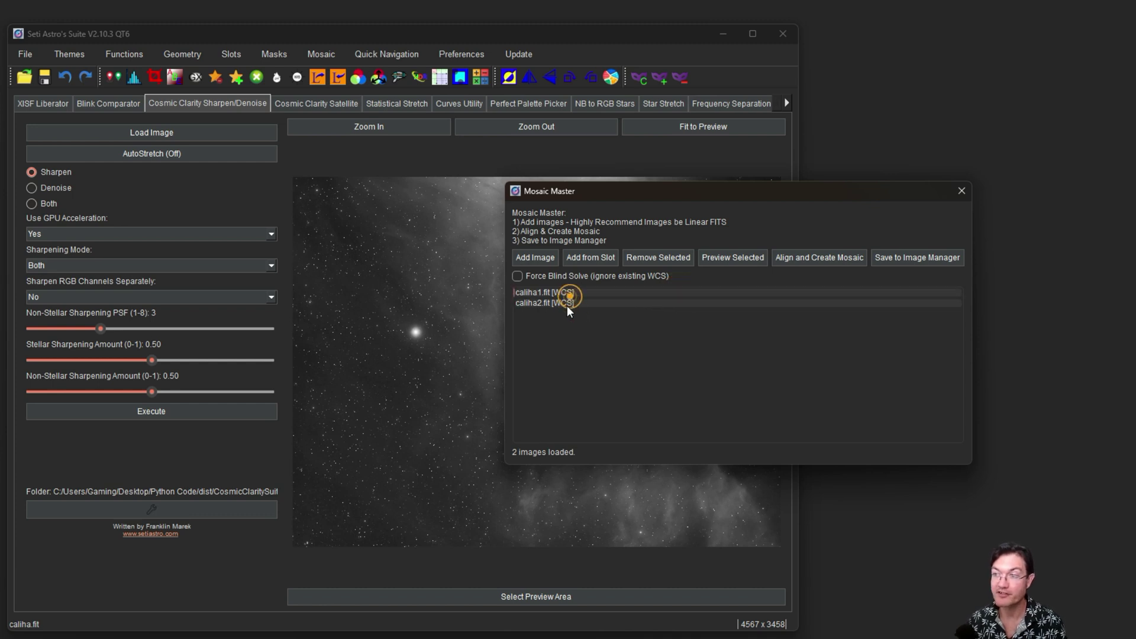
pyautogui.click(562, 293)
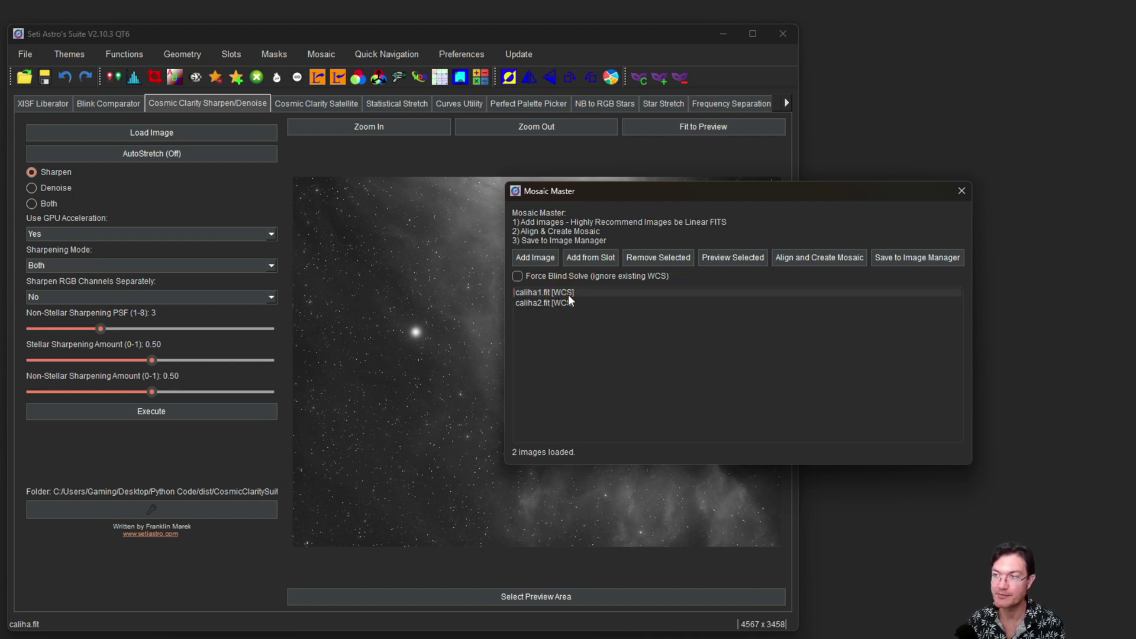
pyautogui.click(574, 302)
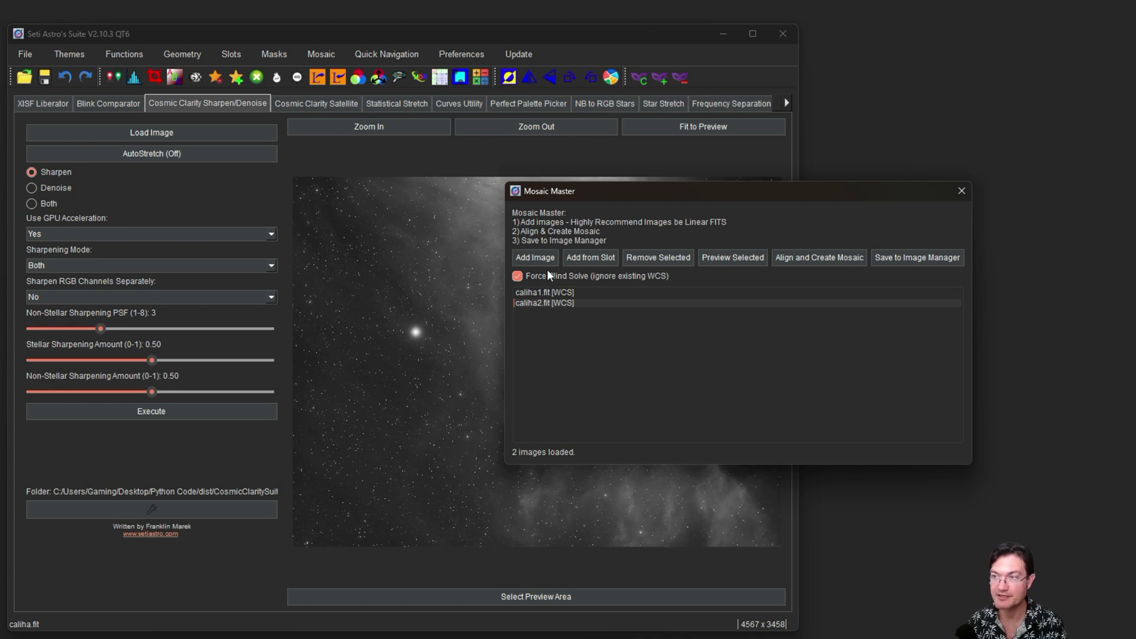
pyautogui.click(543, 276)
pyautogui.click(534, 289)
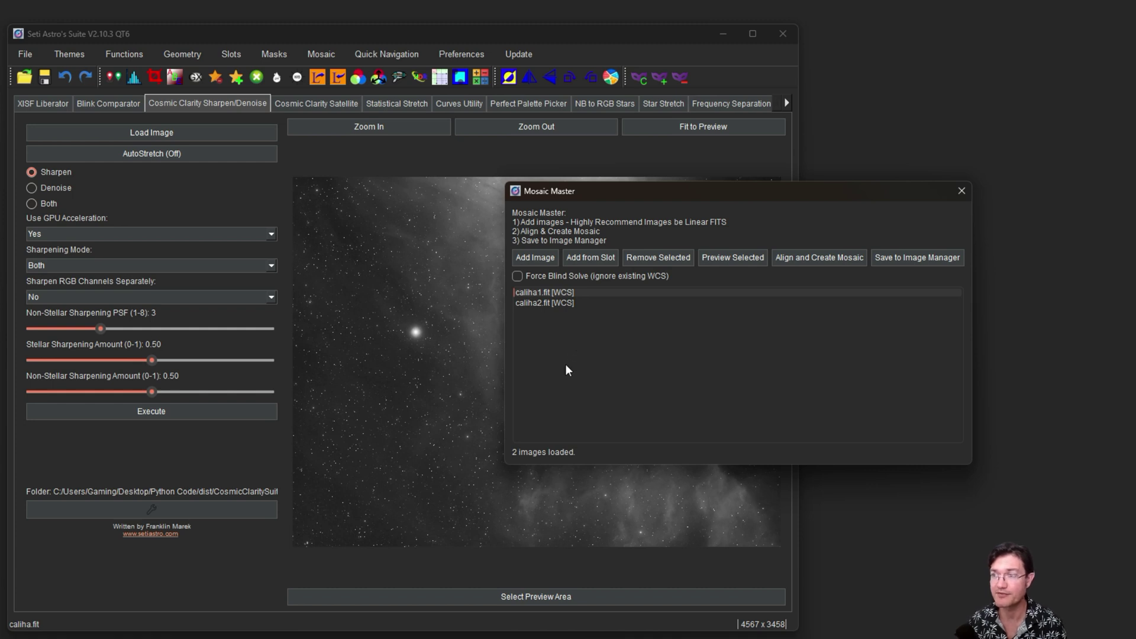
pyautogui.click(556, 307)
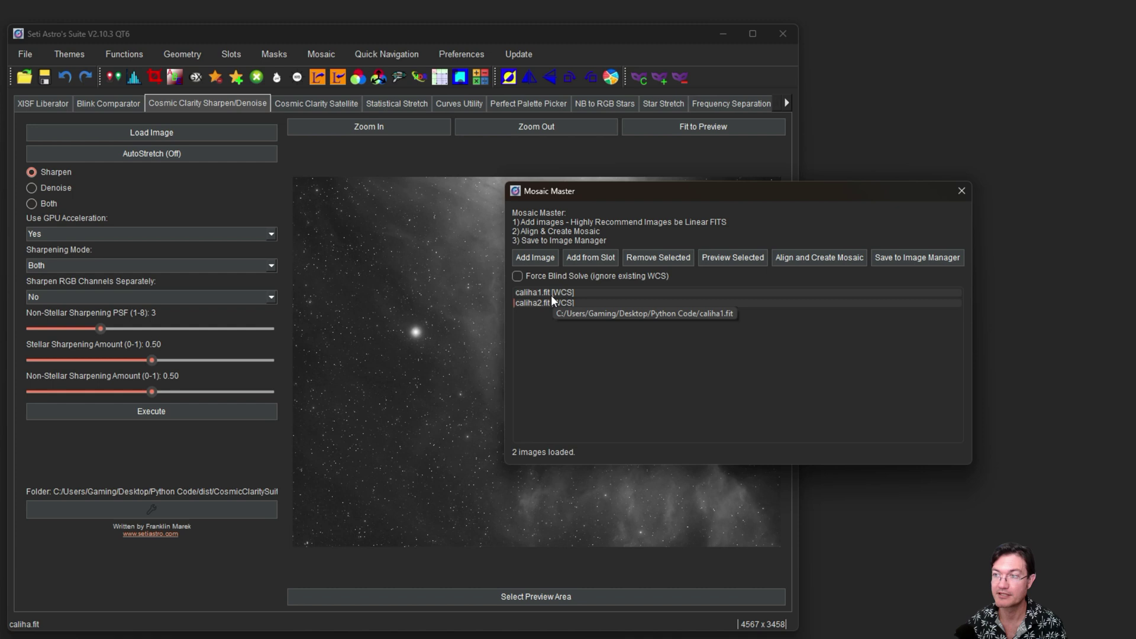
pyautogui.click(551, 294)
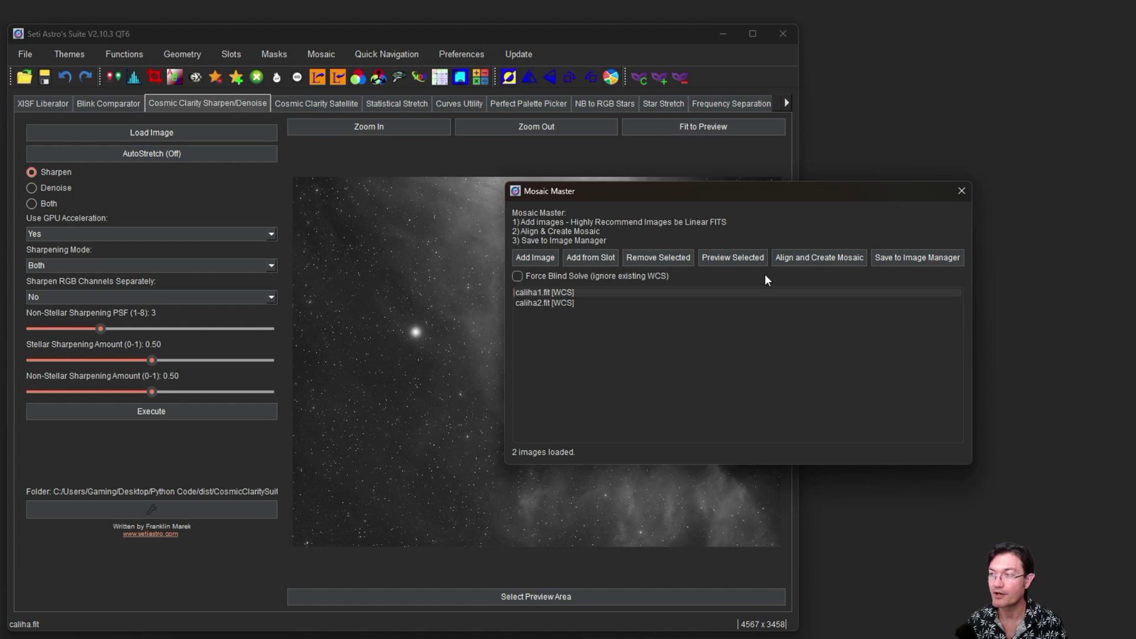
# - Run Align and Create Mosaic to stitch caliha1.fit and caliha2.fit
pyautogui.click(796, 265)
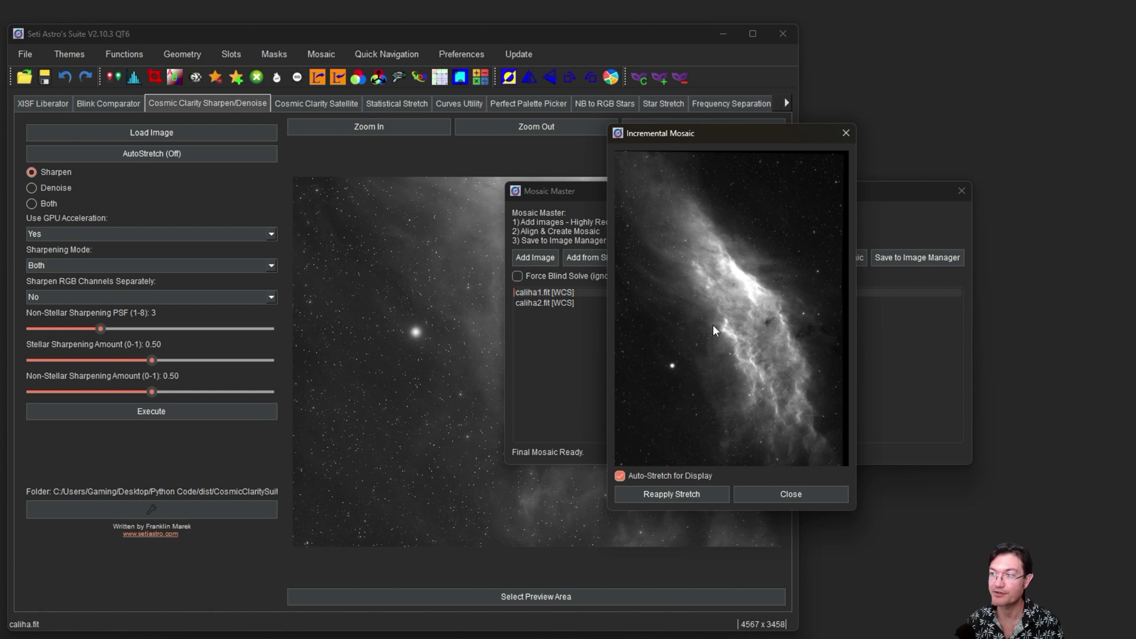
# - Move the Incremental Mosaic window to the left of the Mosaic Master dialog
pyautogui.moveTo(751, 133); pyautogui.dragTo(340, 114)
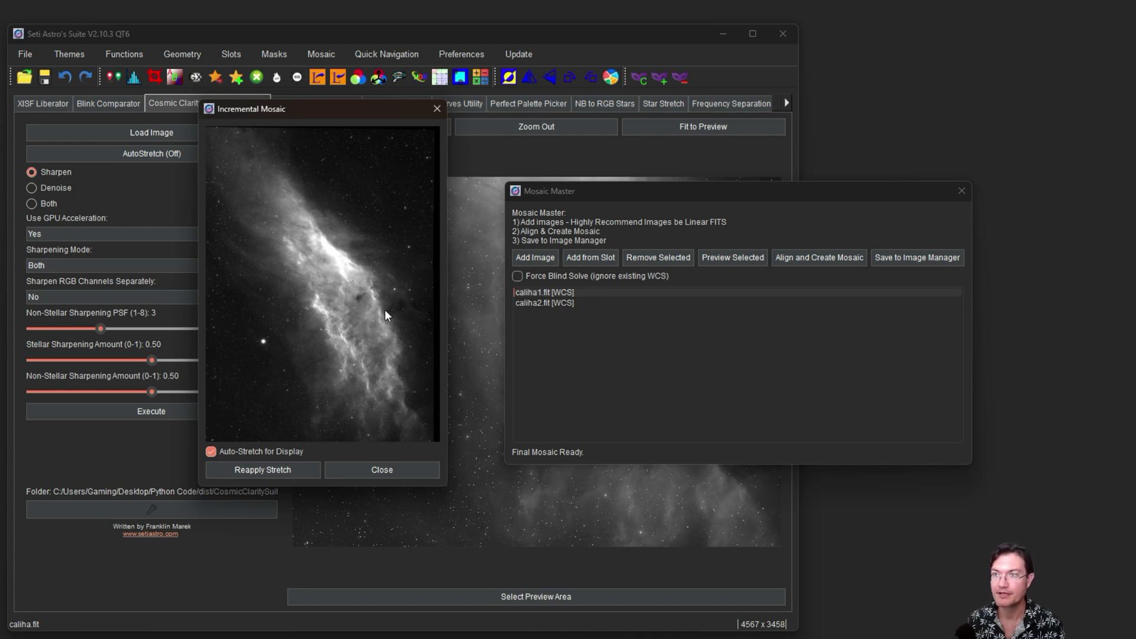
pyautogui.moveTo(295, 112); pyautogui.dragTo(334, 126)
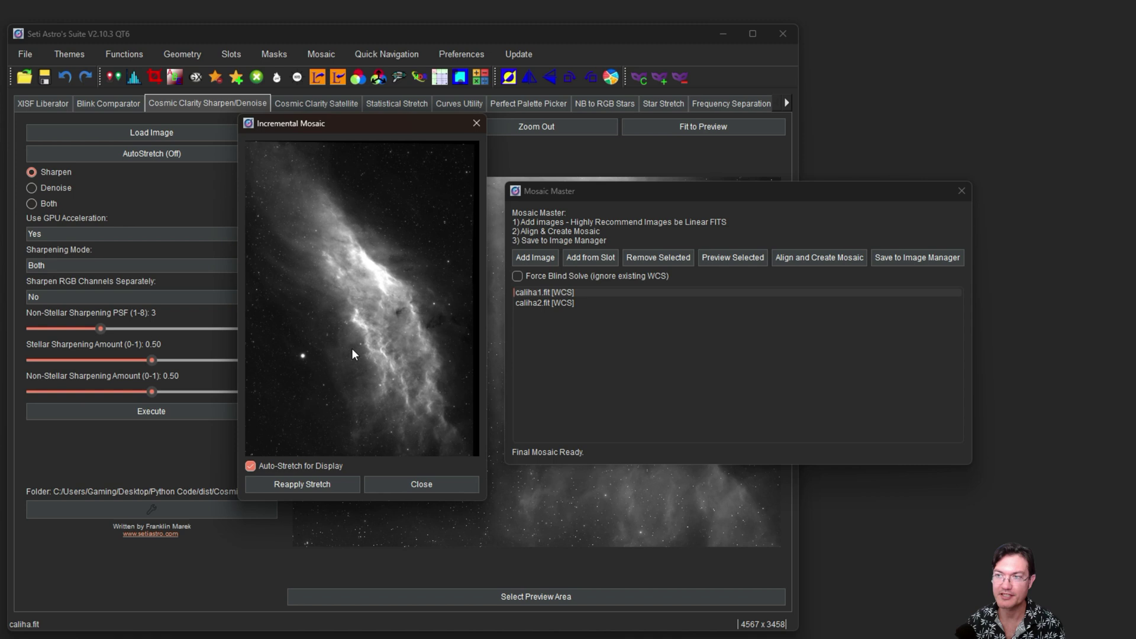
# - Send the 4689 x 6308 mosaic to Slot 0 of the image manager and move the Final Mosaic window aside
pyautogui.click(904, 257)
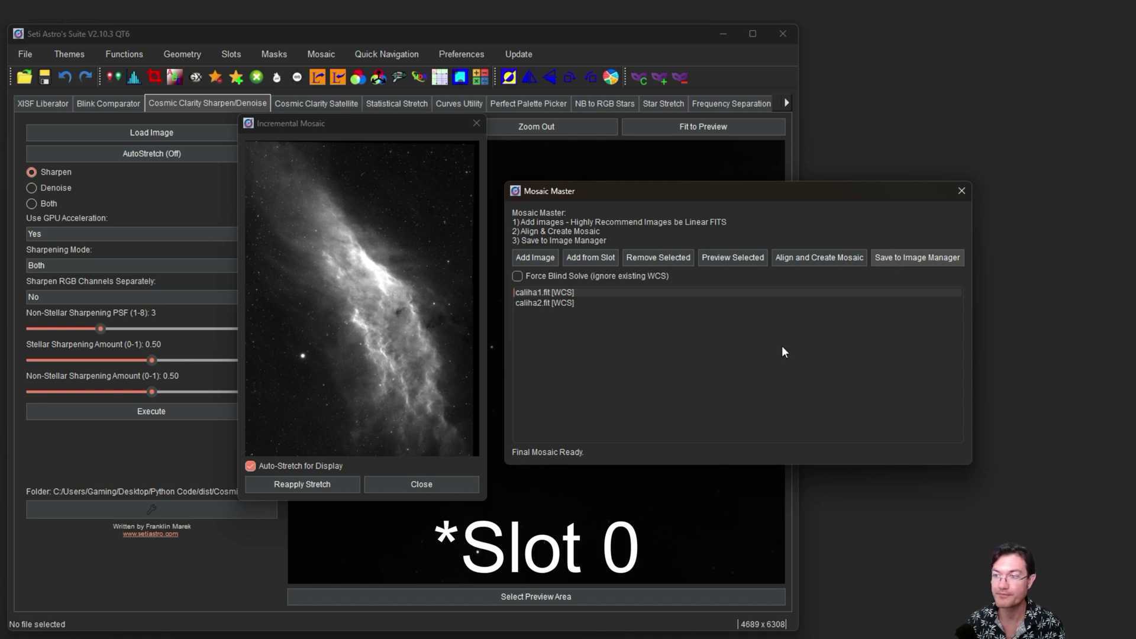
pyautogui.moveTo(662, 137); pyautogui.dragTo(322, 144)
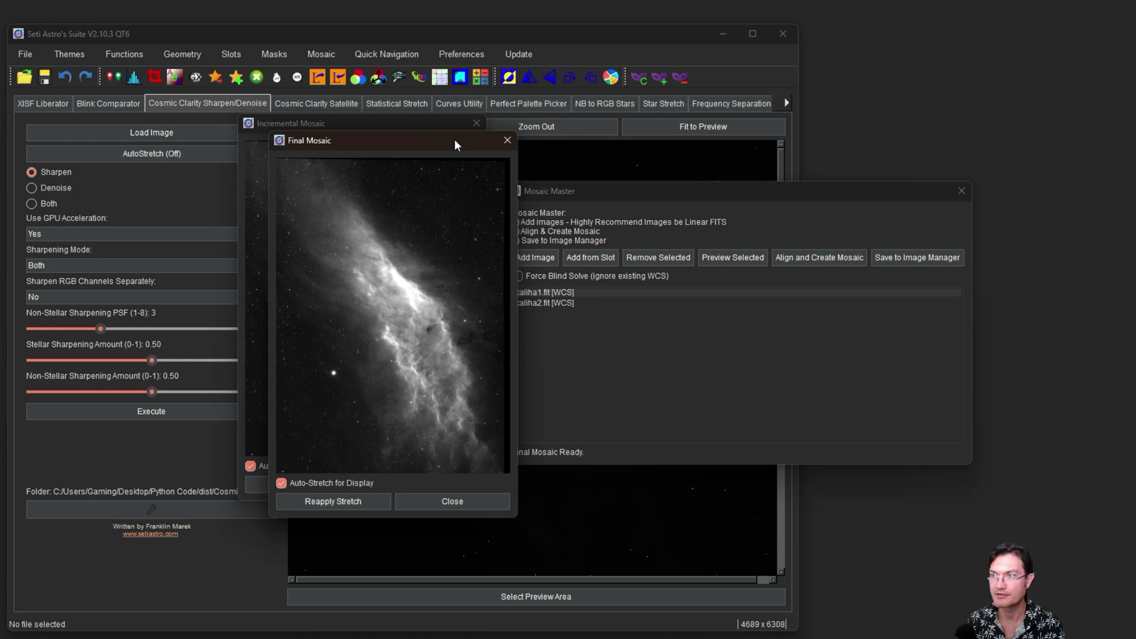
# - Close the Final Mosaic, Incremental Mosaic and Mosaic Master windows and turn AutoStretch on
pyautogui.click(507, 141)
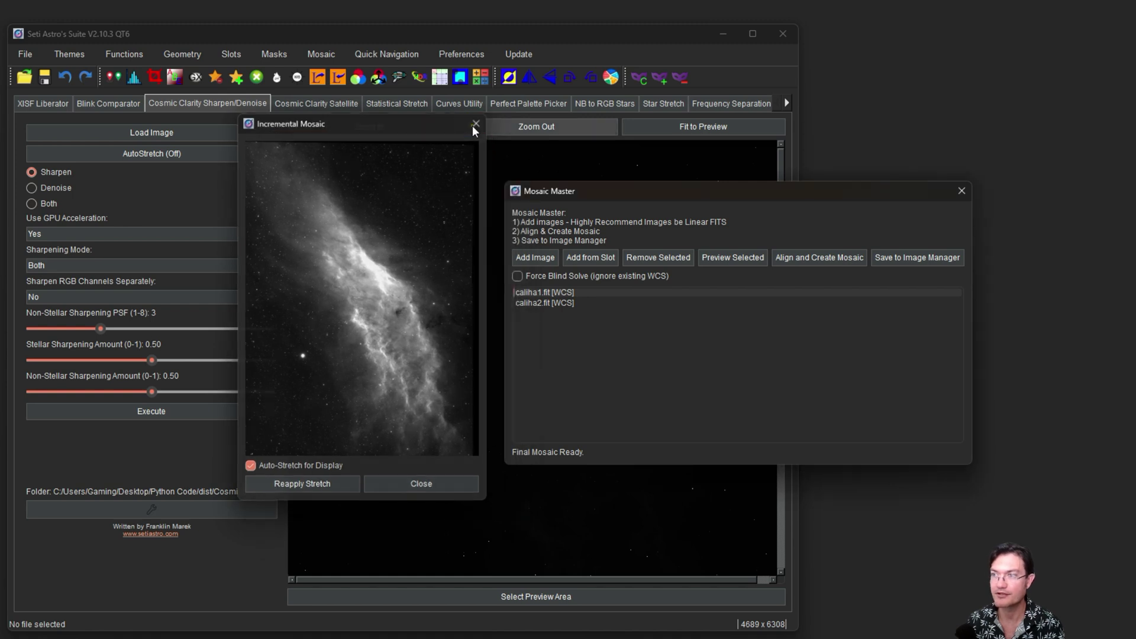
pyautogui.click(472, 124)
pyautogui.click(967, 194)
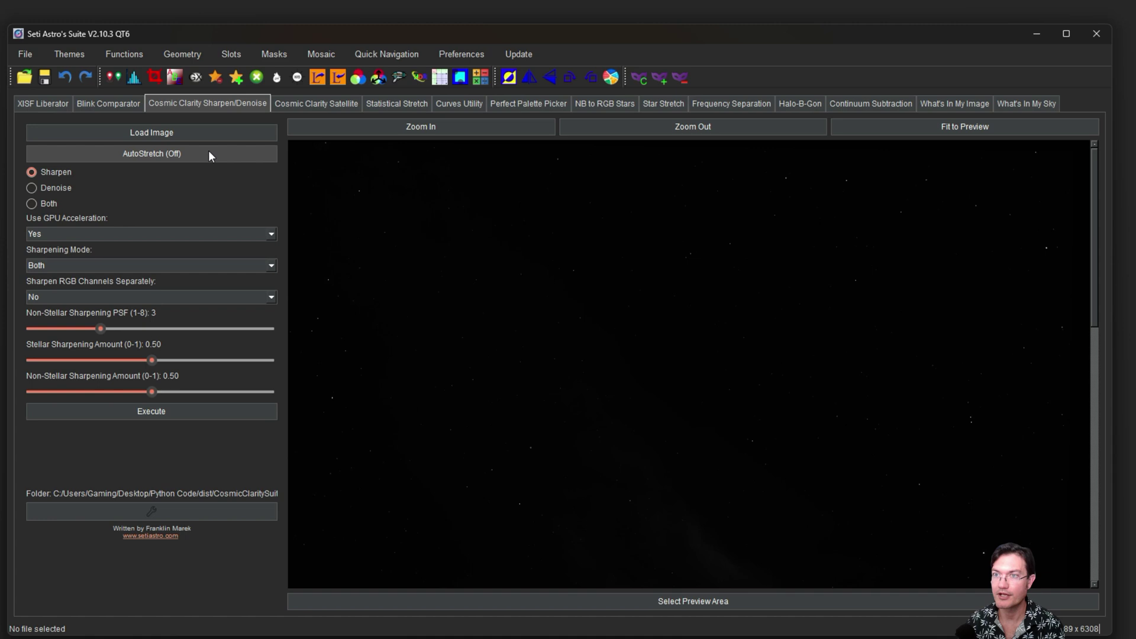
pyautogui.click(200, 158)
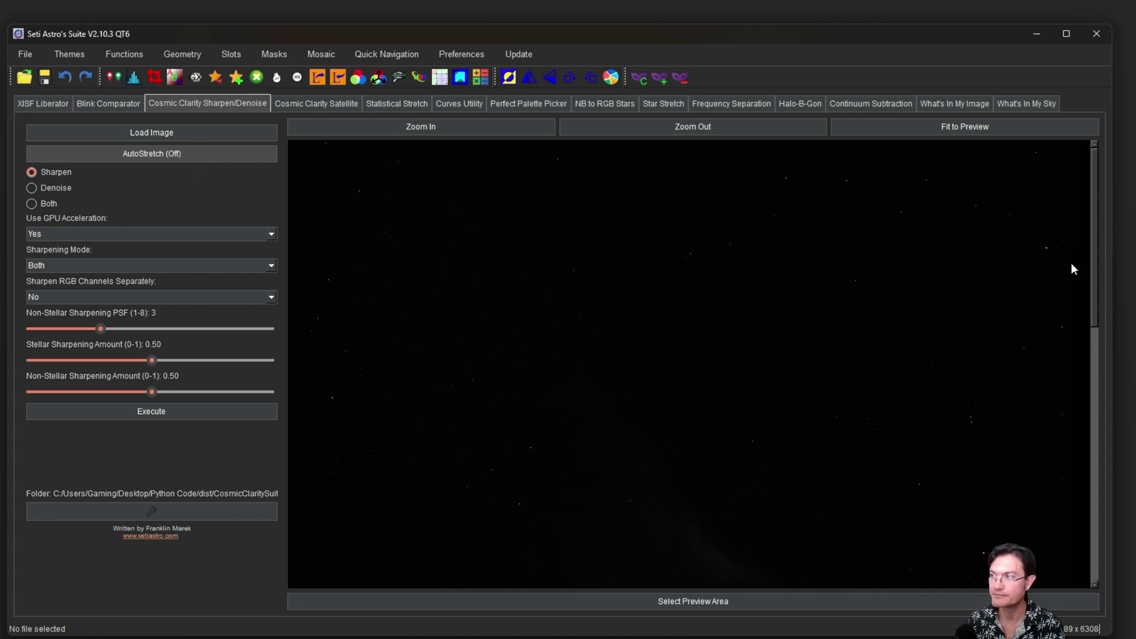
pyautogui.moveTo(1092, 184); pyautogui.dragTo(1102, 313)
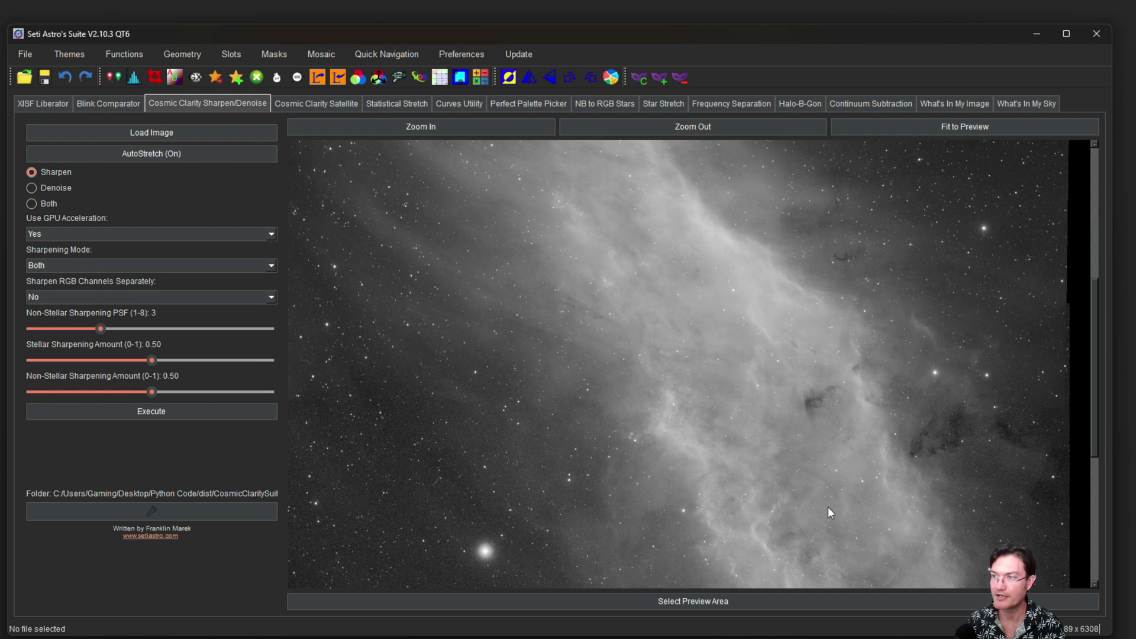
# - Zoom in and pan across the stretched mosaic to inspect nebula and star detail
pyautogui.click(410, 128)
pyautogui.moveTo(900, 584); pyautogui.dragTo(1074, 585)
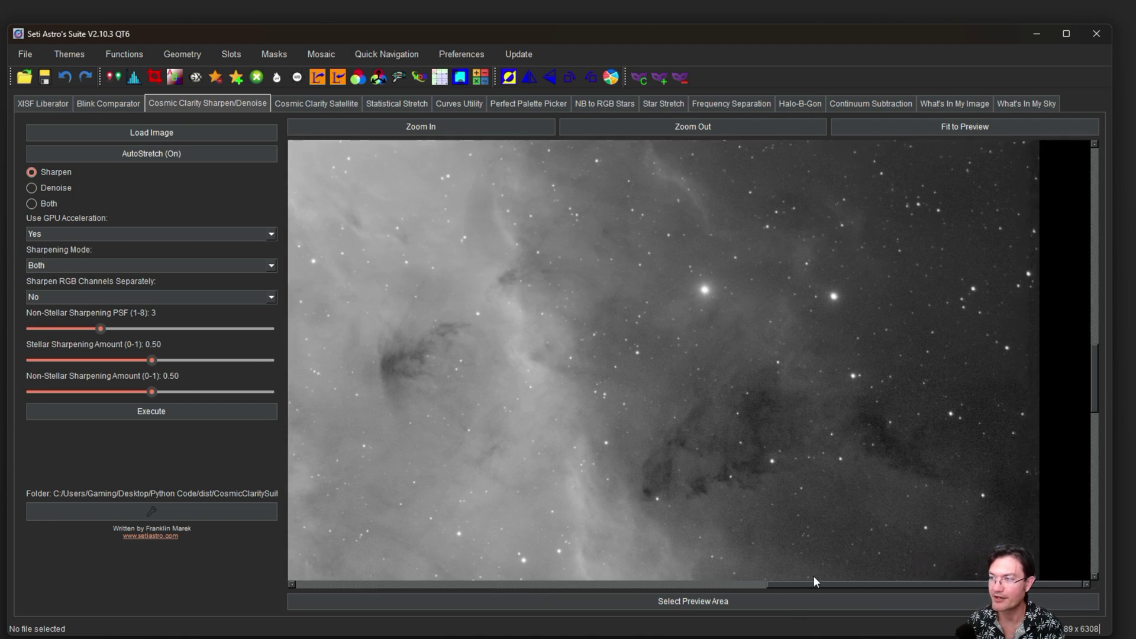
pyautogui.moveTo(813, 583); pyautogui.dragTo(571, 572)
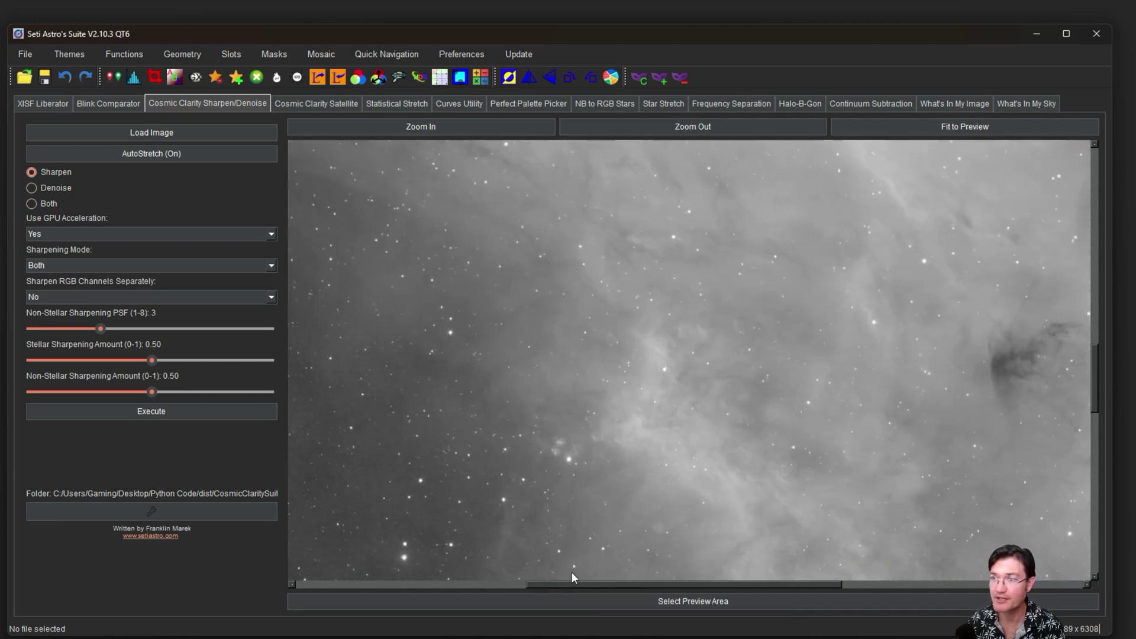
pyautogui.moveTo(1094, 369); pyautogui.dragTo(1092, 347)
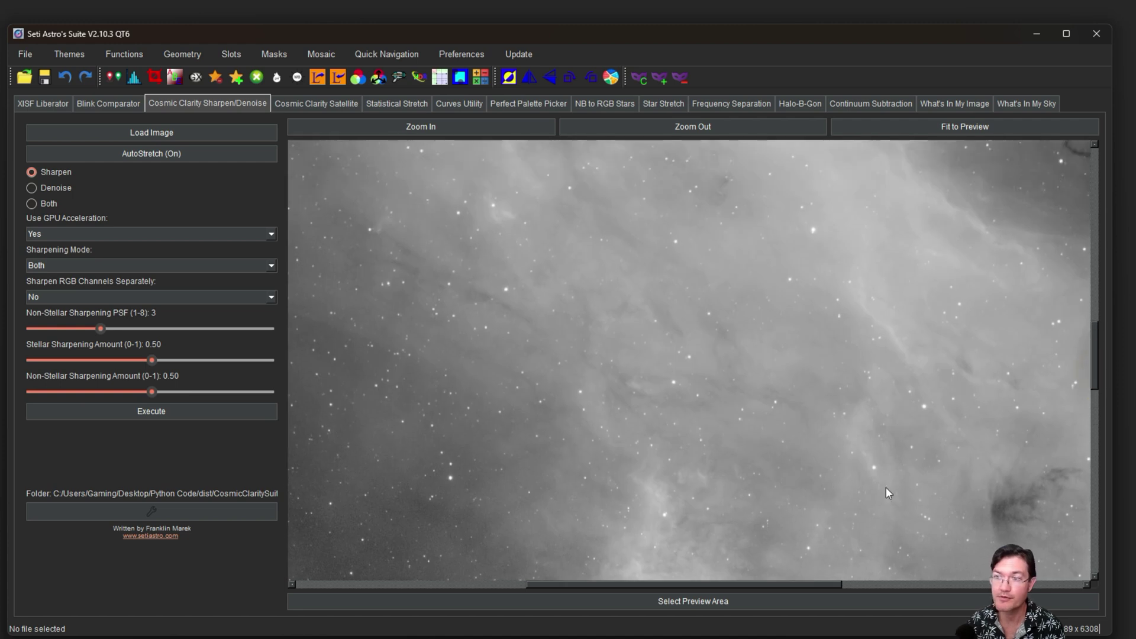
pyautogui.moveTo(670, 584); pyautogui.dragTo(372, 564)
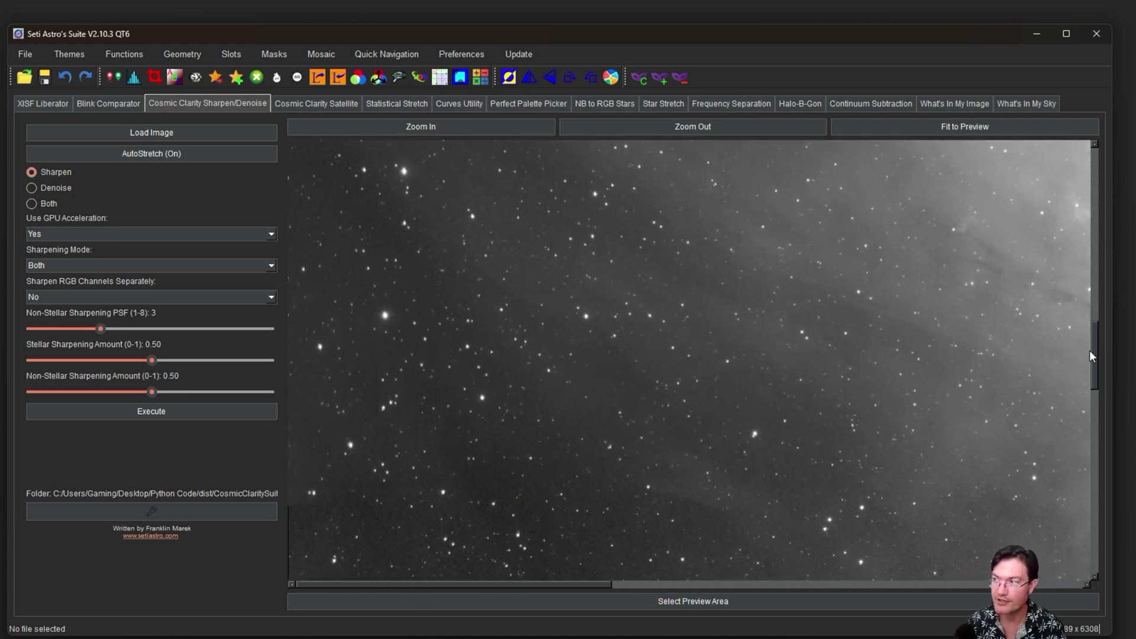
pyautogui.moveTo(1092, 357); pyautogui.dragTo(1093, 403)
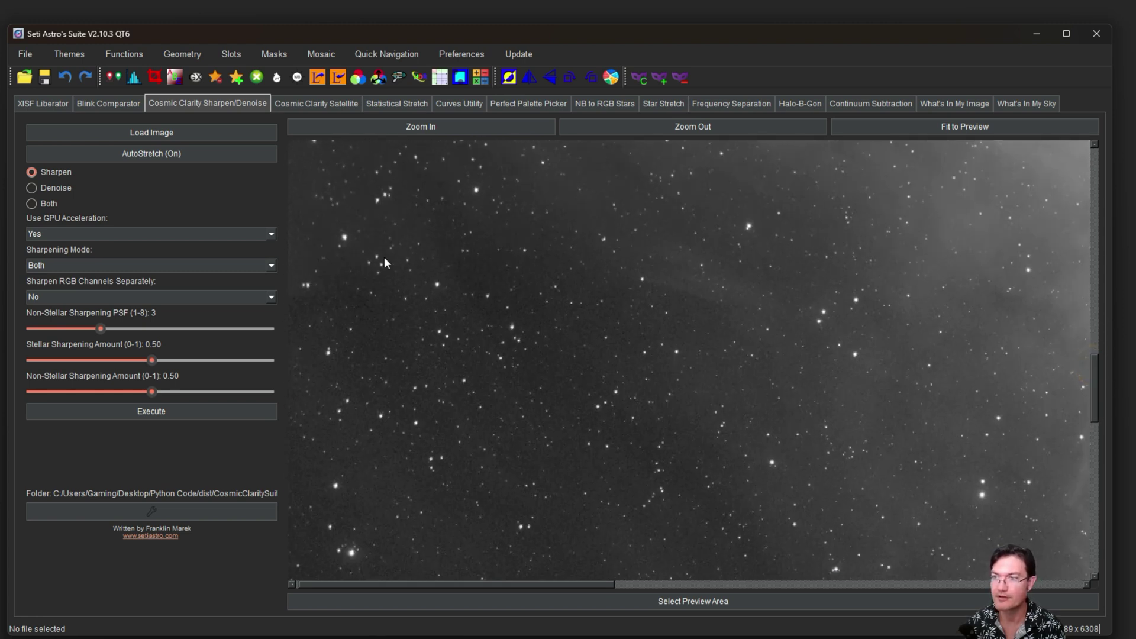
pyautogui.moveTo(573, 583); pyautogui.dragTo(647, 584)
pyautogui.moveTo(1095, 400); pyautogui.dragTo(1093, 356)
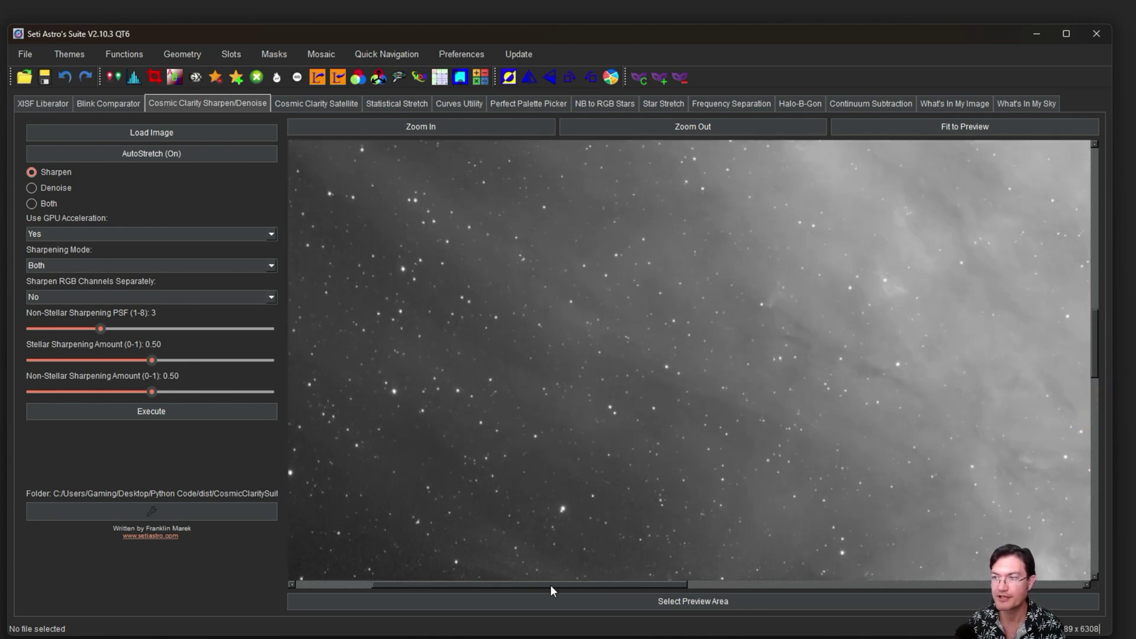
pyautogui.moveTo(551, 585); pyautogui.dragTo(944, 597)
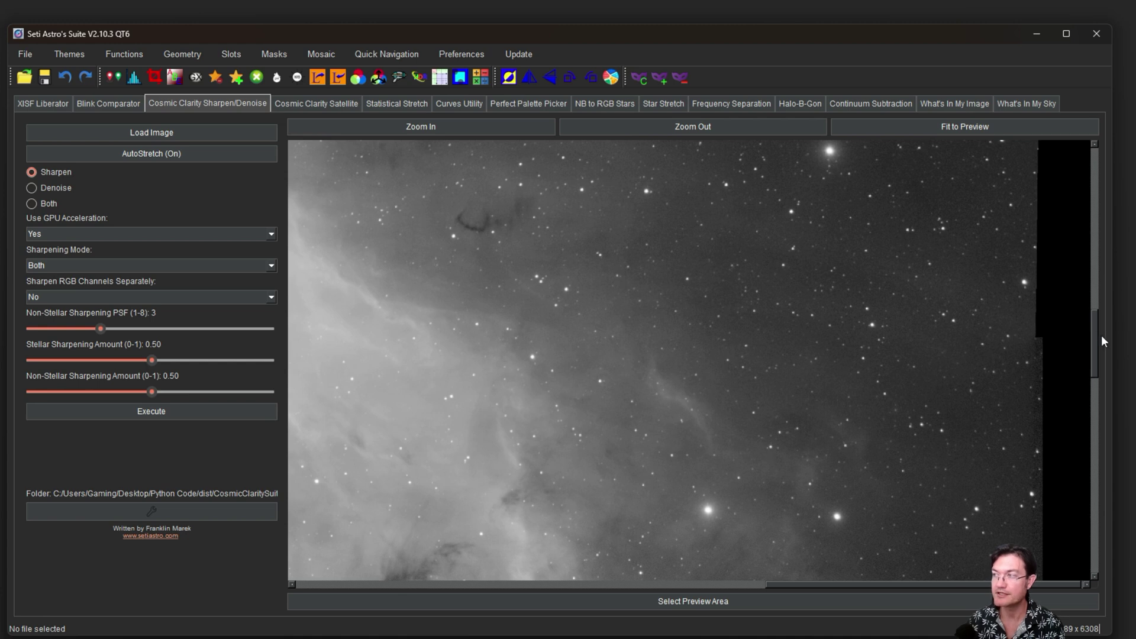
pyautogui.moveTo(1093, 347); pyautogui.dragTo(1094, 381)
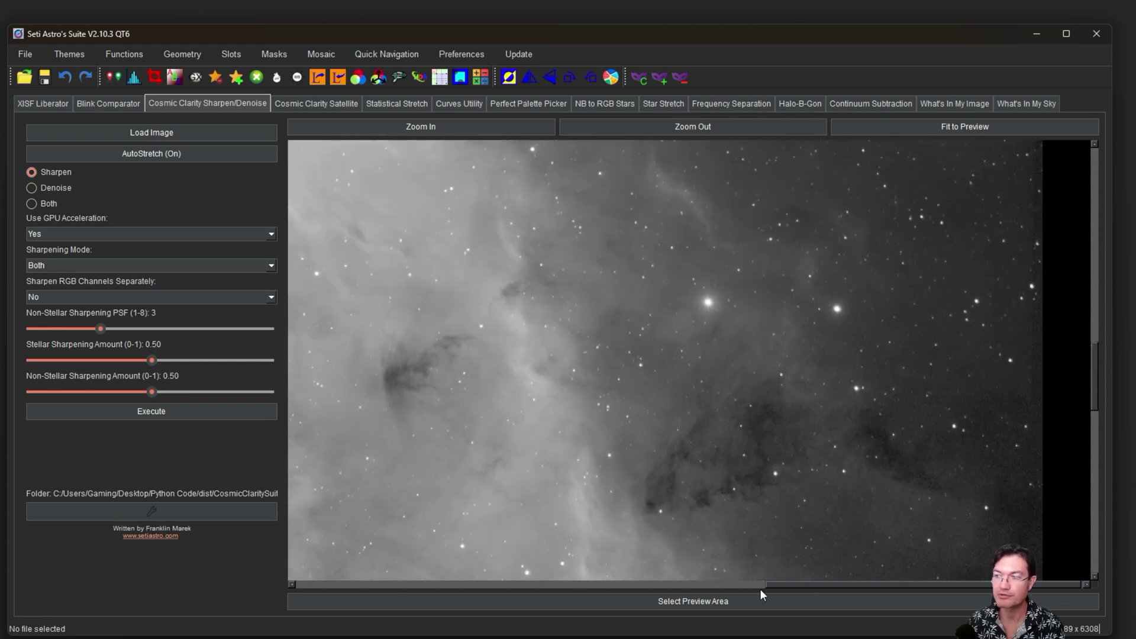
pyautogui.moveTo(803, 584); pyautogui.dragTo(642, 584)
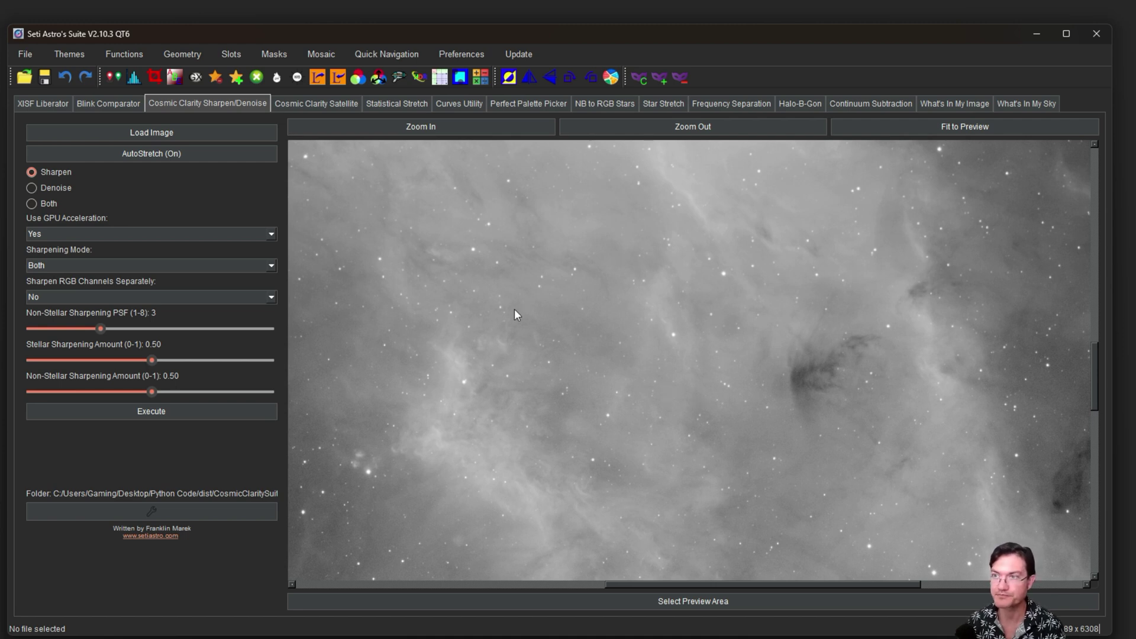
# - Zoom back out to a wider view of the California Nebula mosaic
pyautogui.scroll(-5, 513, 309)
pyautogui.moveTo(1105, 332); pyautogui.dragTo(1099, 204)
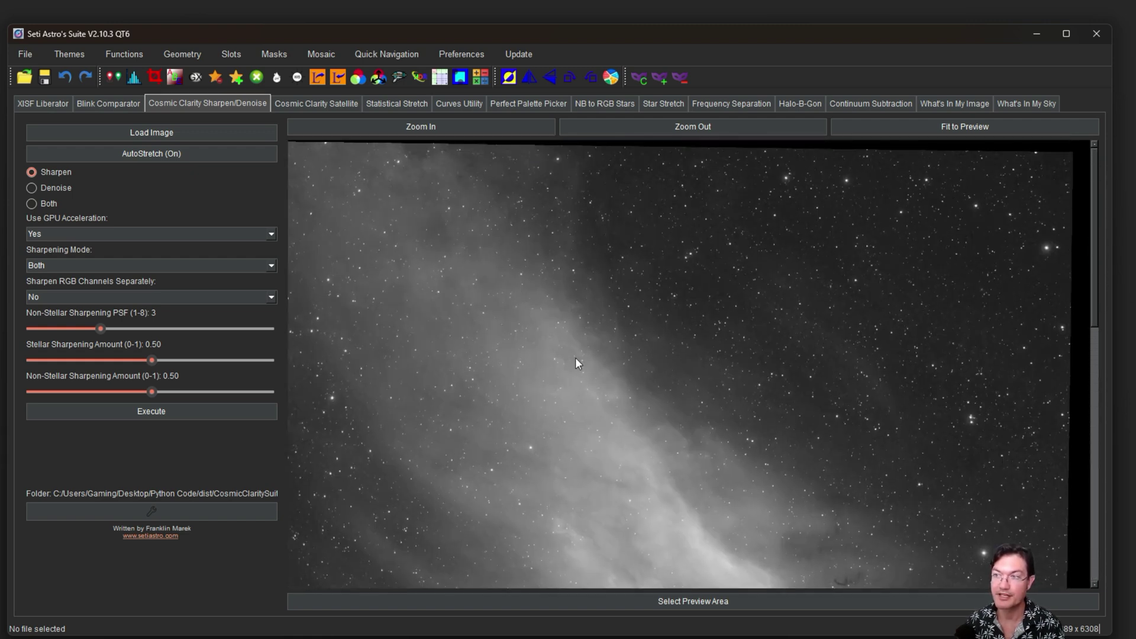
pyautogui.moveTo(1094, 246); pyautogui.dragTo(1117, 523)
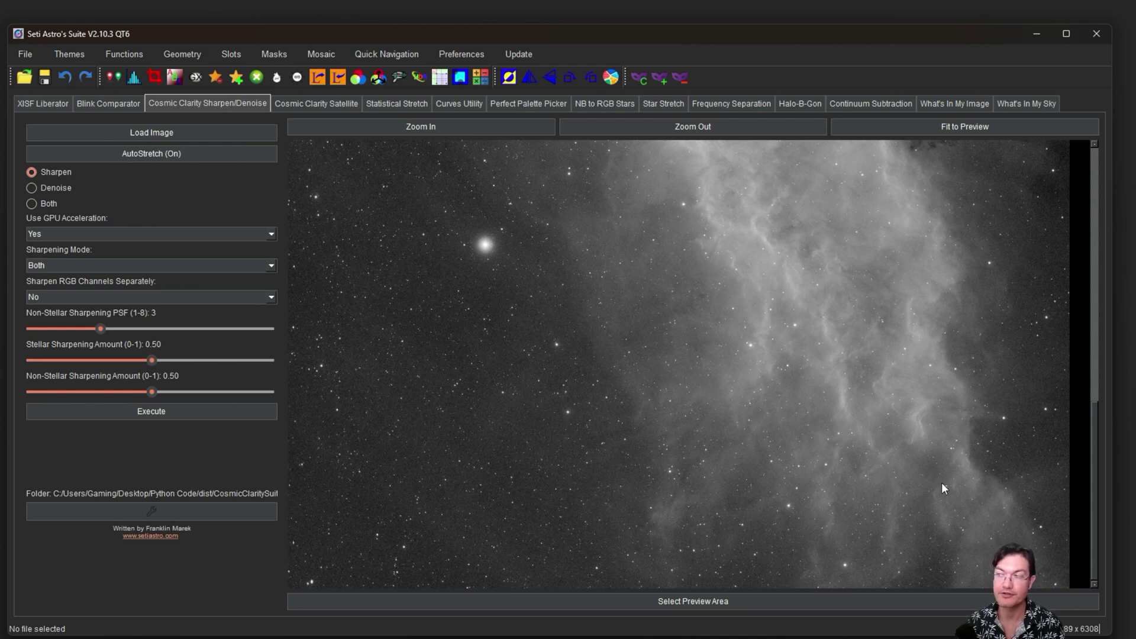
pyautogui.moveTo(1093, 470); pyautogui.dragTo(1105, 321)
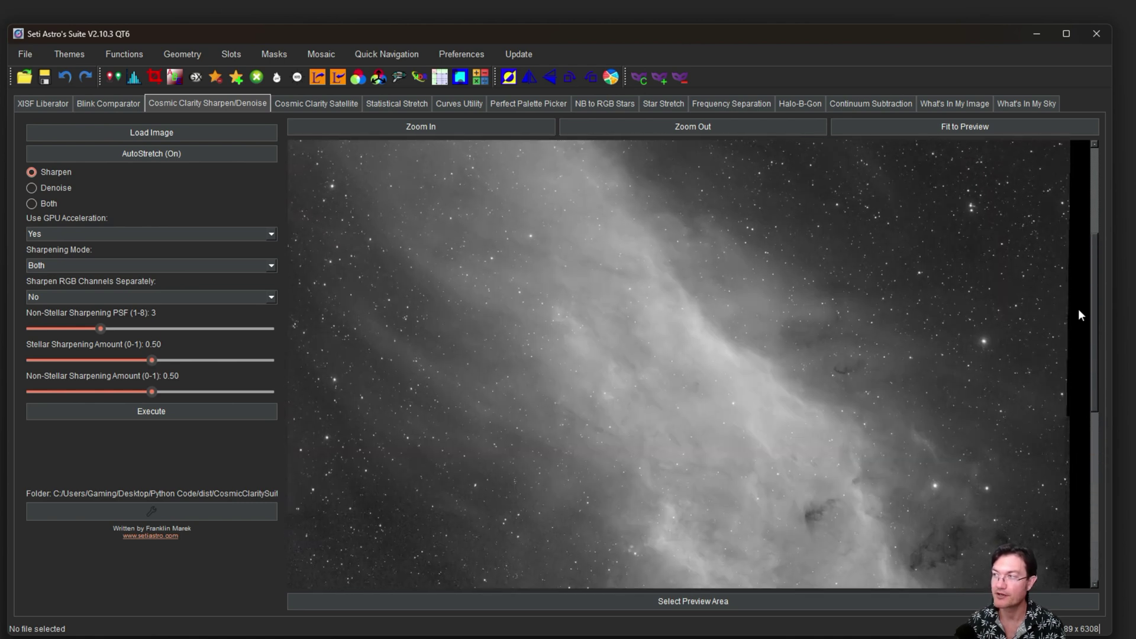
# - Crop the mosaic just inside its ragged black edges, leaving it 6036 pixels tall
pyautogui.click(151, 79)
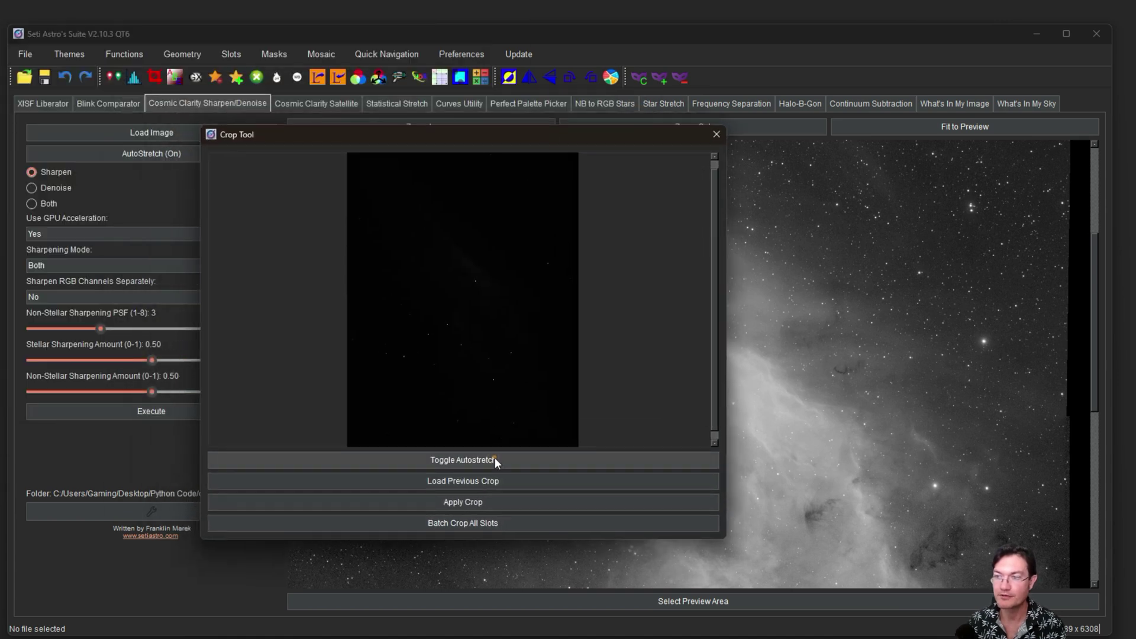
pyautogui.click(494, 459)
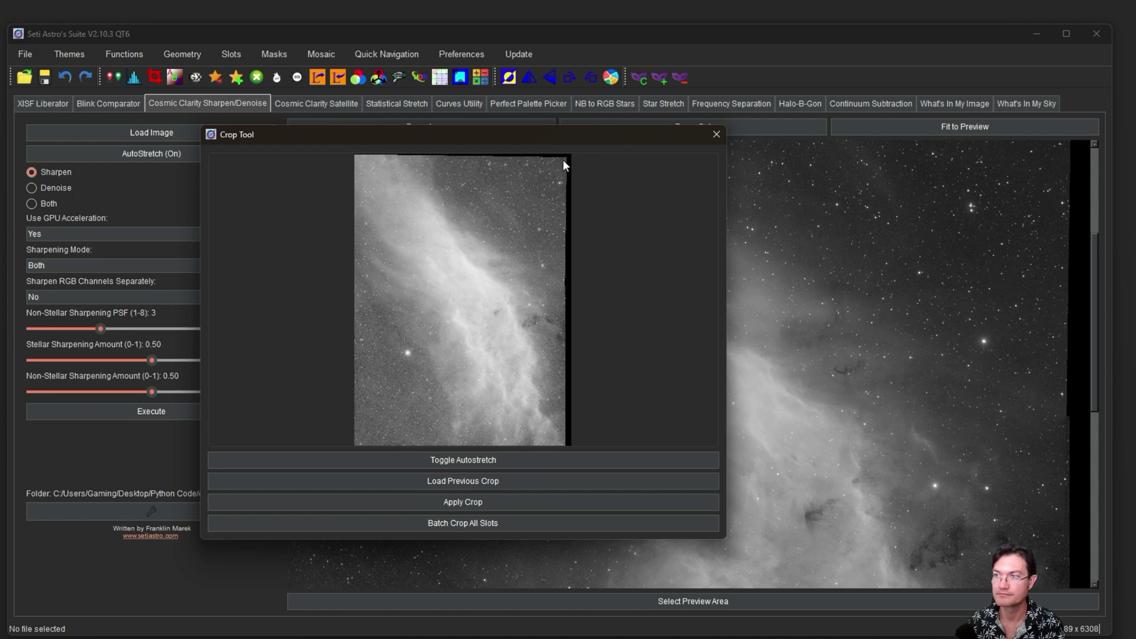
pyautogui.moveTo(563, 158); pyautogui.dragTo(356, 445)
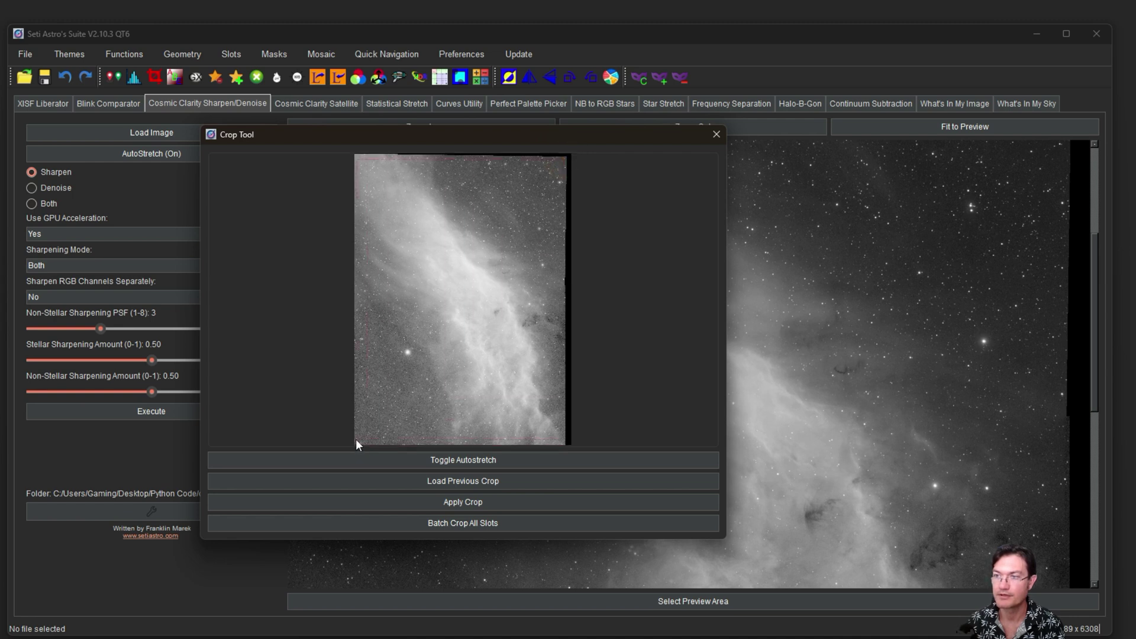
pyautogui.click(422, 502)
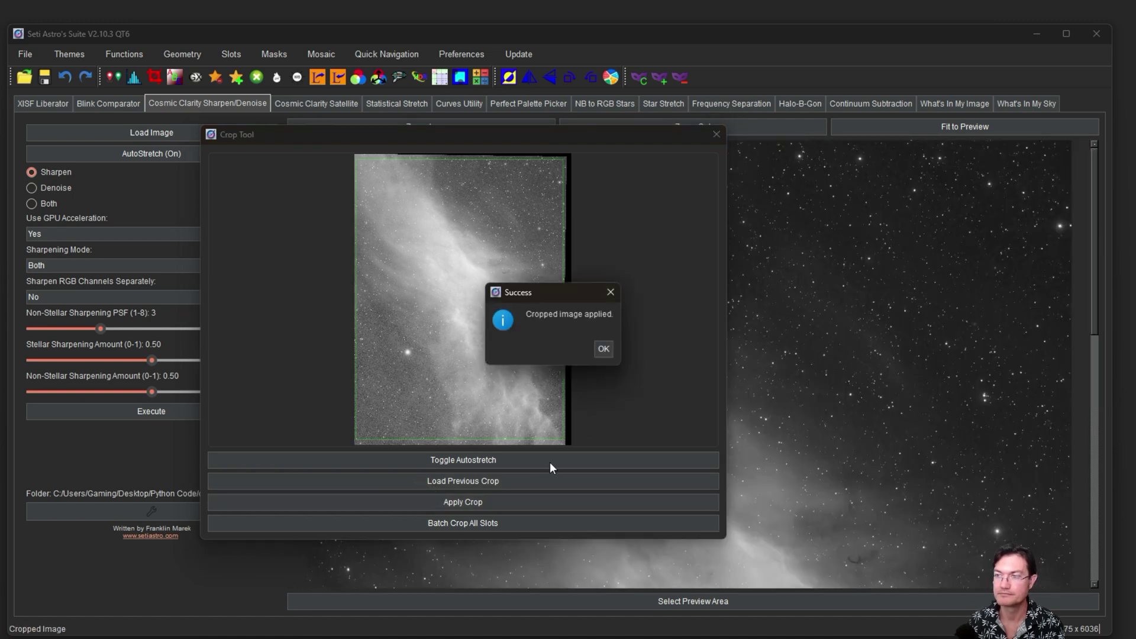
pyautogui.click(605, 349)
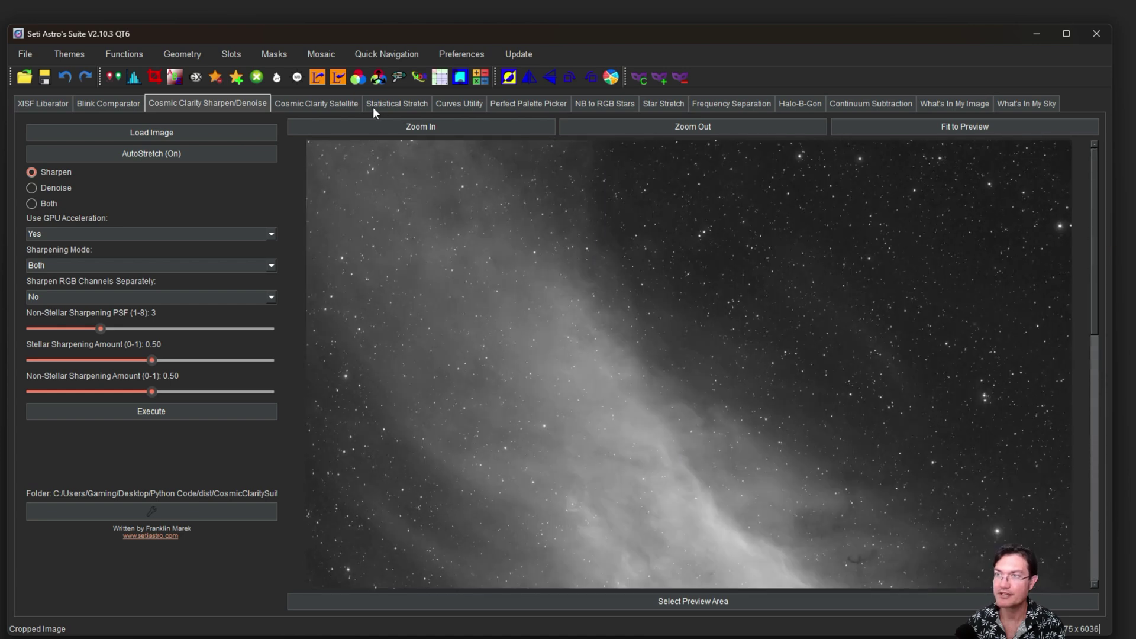
# - Inspect the cropped nebula in the Sharpen/Denoise view by panning across it
pyautogui.click(385, 106)
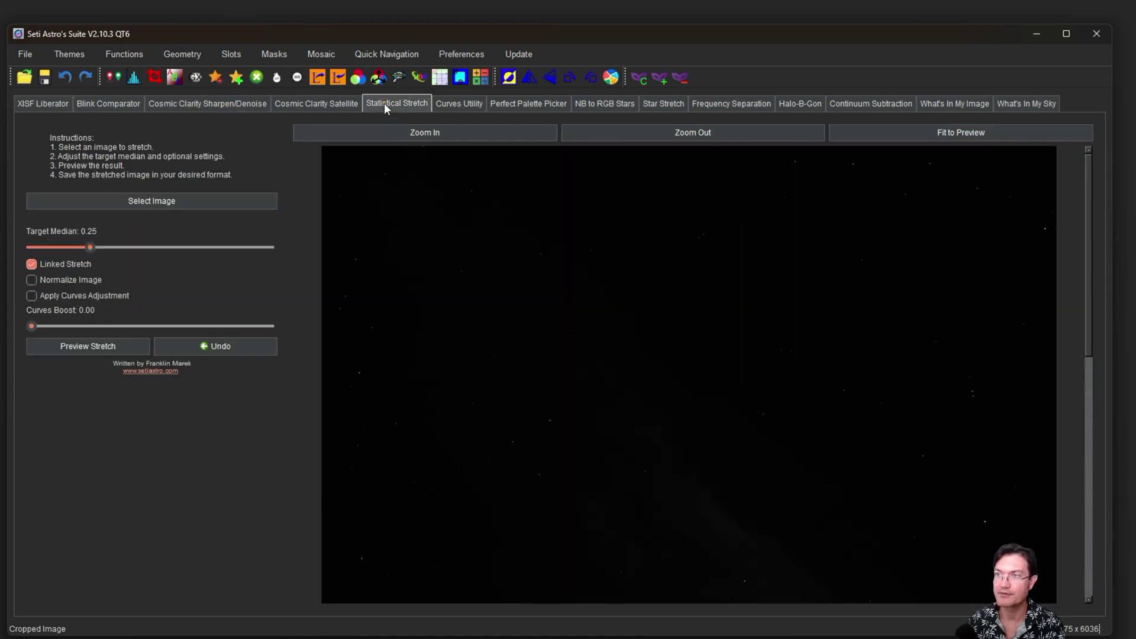
pyautogui.click(200, 112)
pyautogui.click(197, 105)
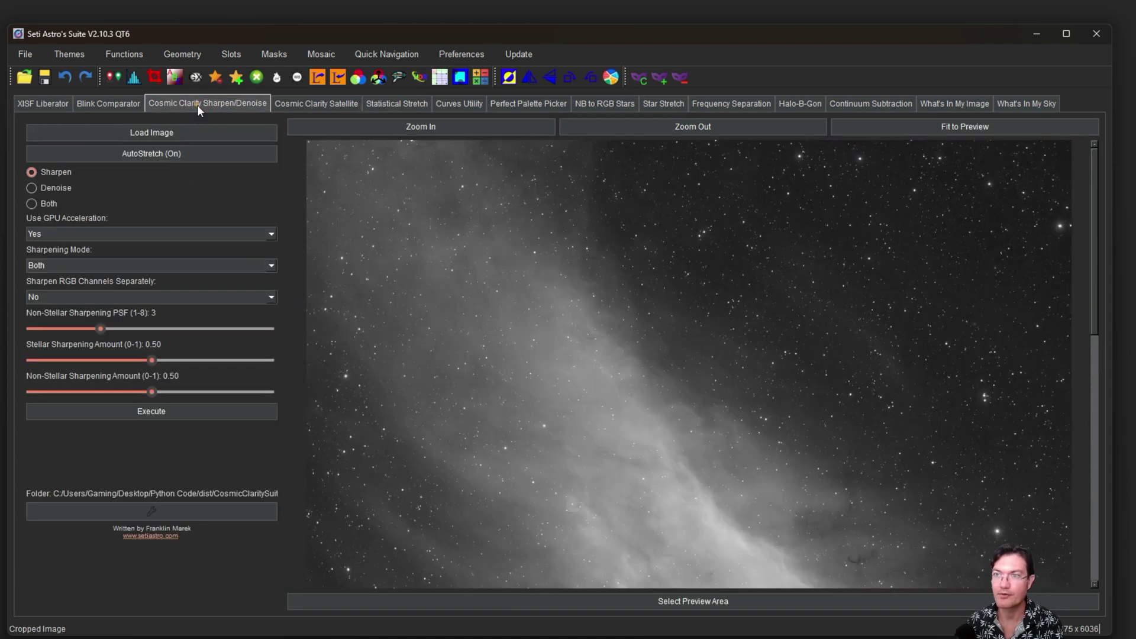
pyautogui.moveTo(680, 432); pyautogui.dragTo(699, 334)
pyautogui.moveTo(673, 435); pyautogui.dragTo(555, 240)
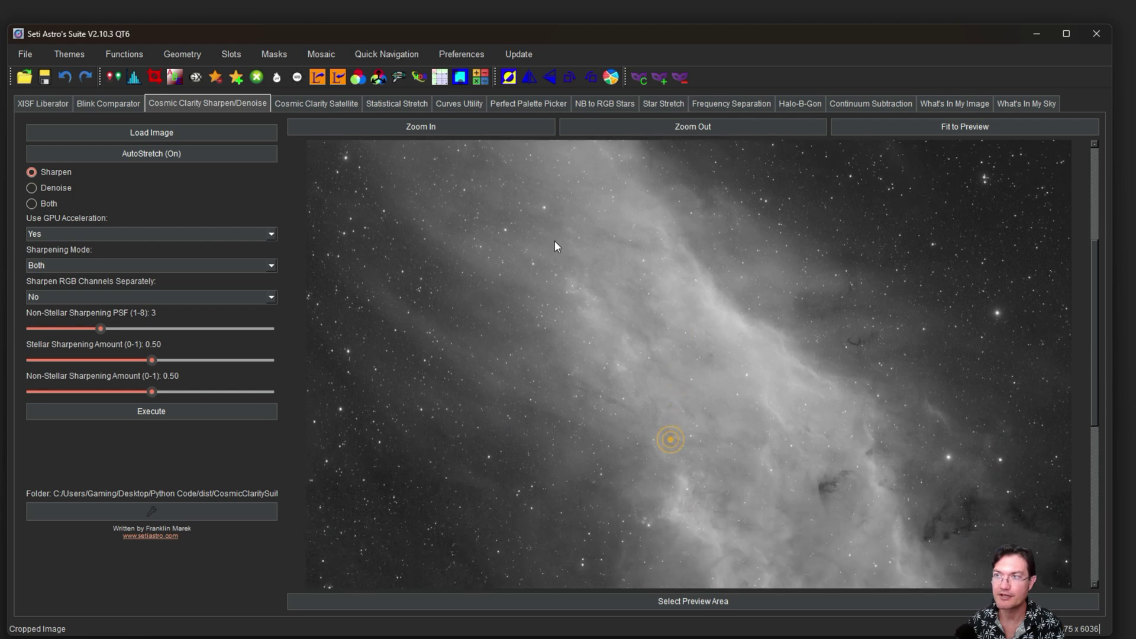
# - Preview a linked Statistical Stretch at target median 0.25 on the cropped mosaic
pyautogui.click(382, 105)
pyautogui.click(561, 379)
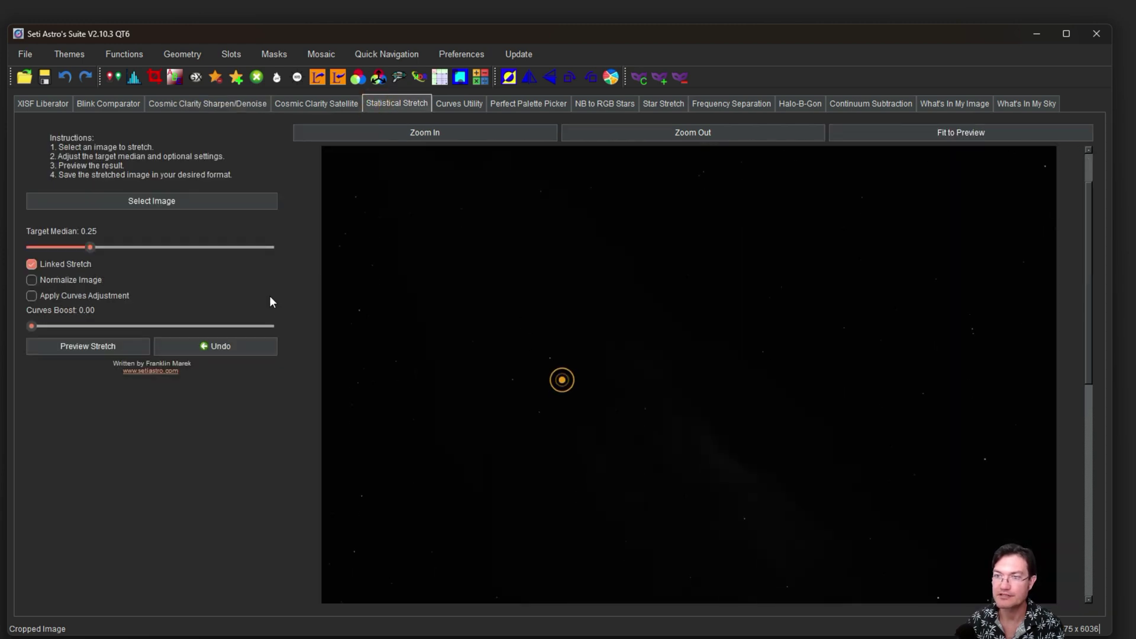
pyautogui.click(87, 345)
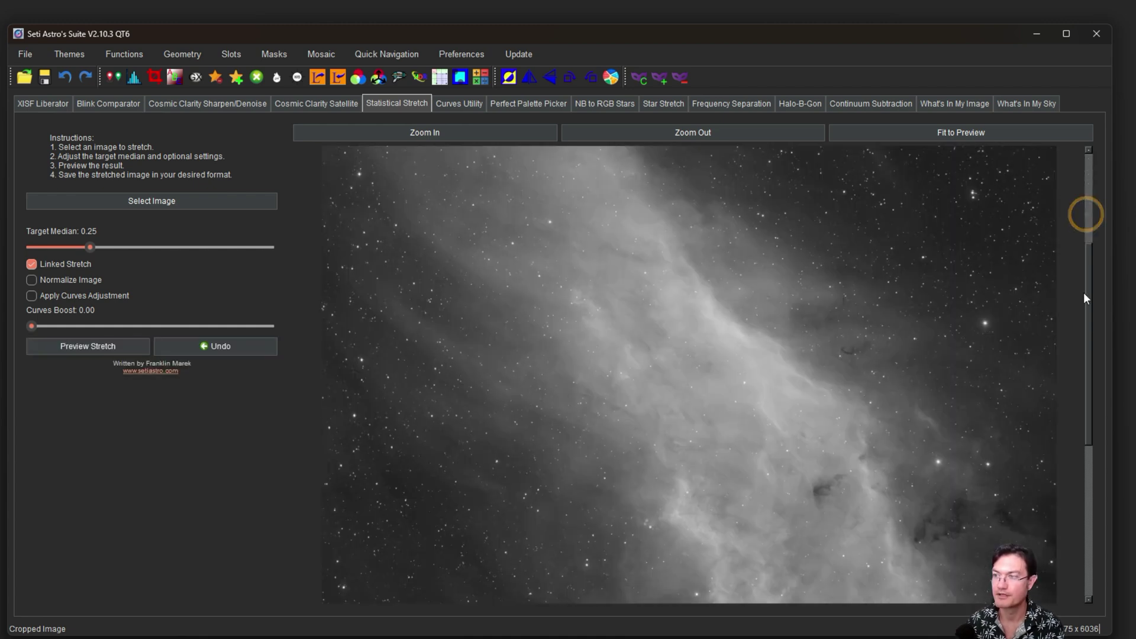
pyautogui.moveTo(1084, 292); pyautogui.dragTo(1084, 190)
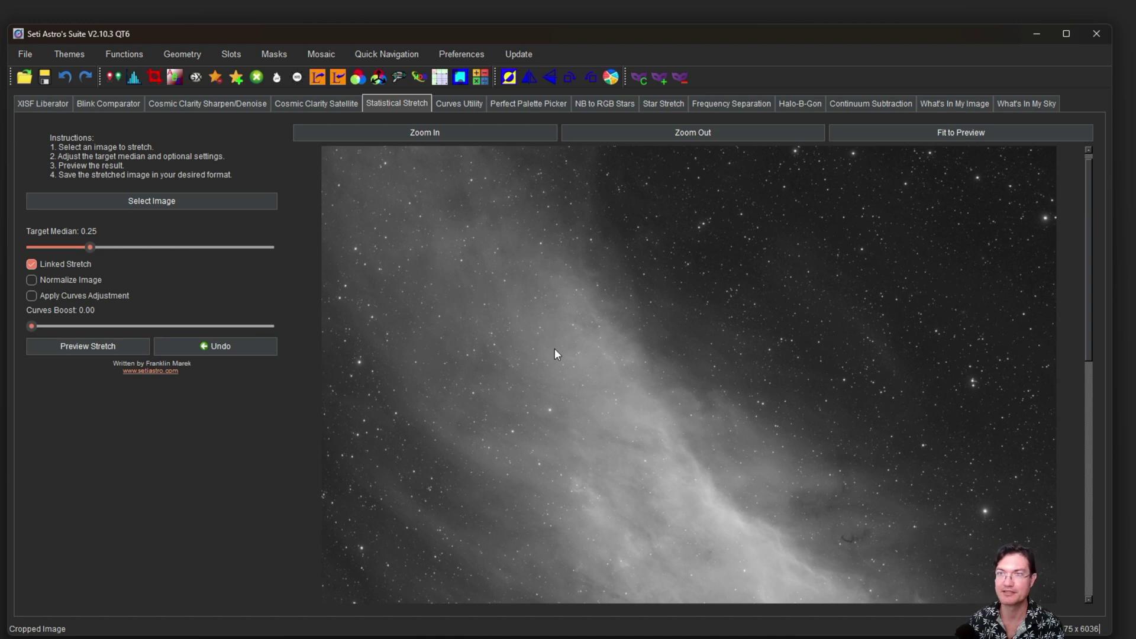
# - Open the northamericanmosaic.sas project from the NorthAmericanPelican-4 folder
pyautogui.hotkey('ctrl', 'o')
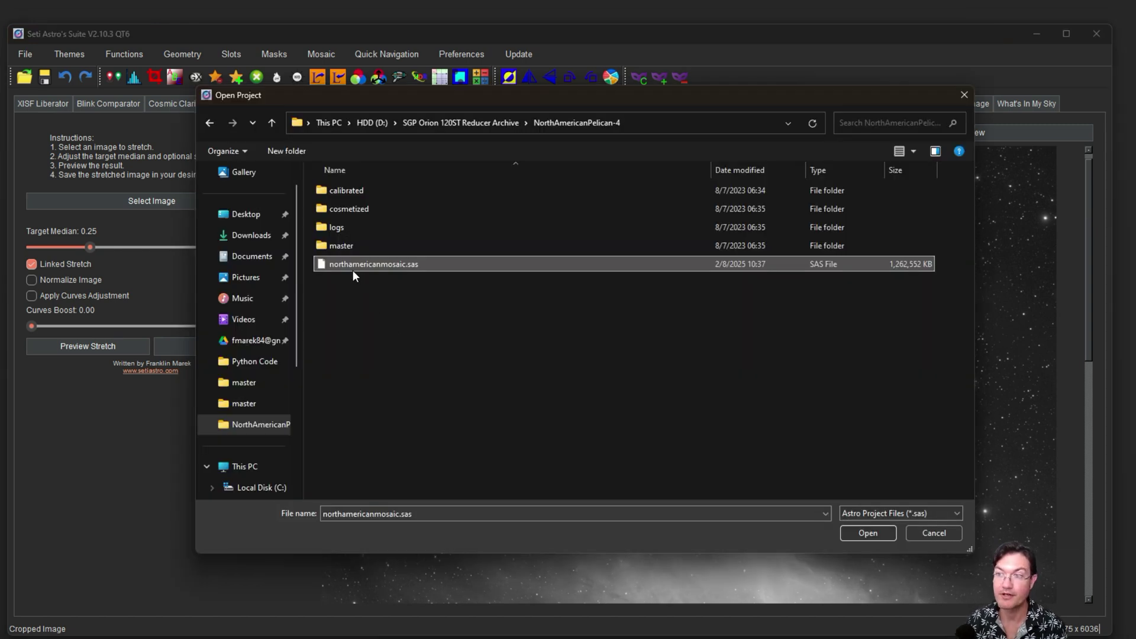
pyautogui.click(365, 263)
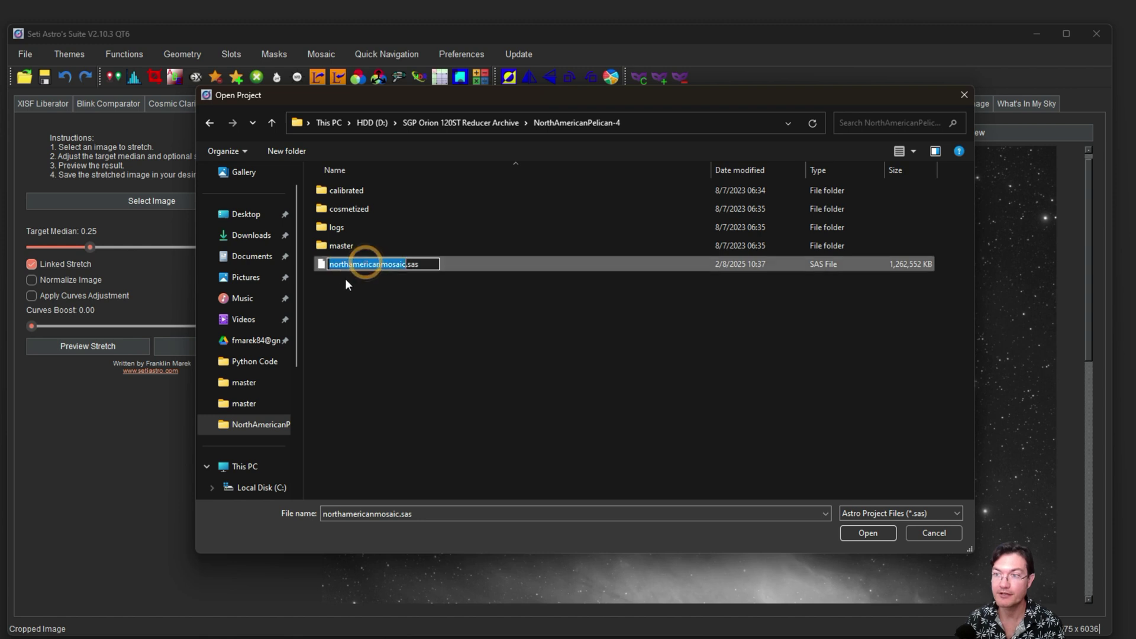
pyautogui.click(431, 293)
pyautogui.click(407, 266)
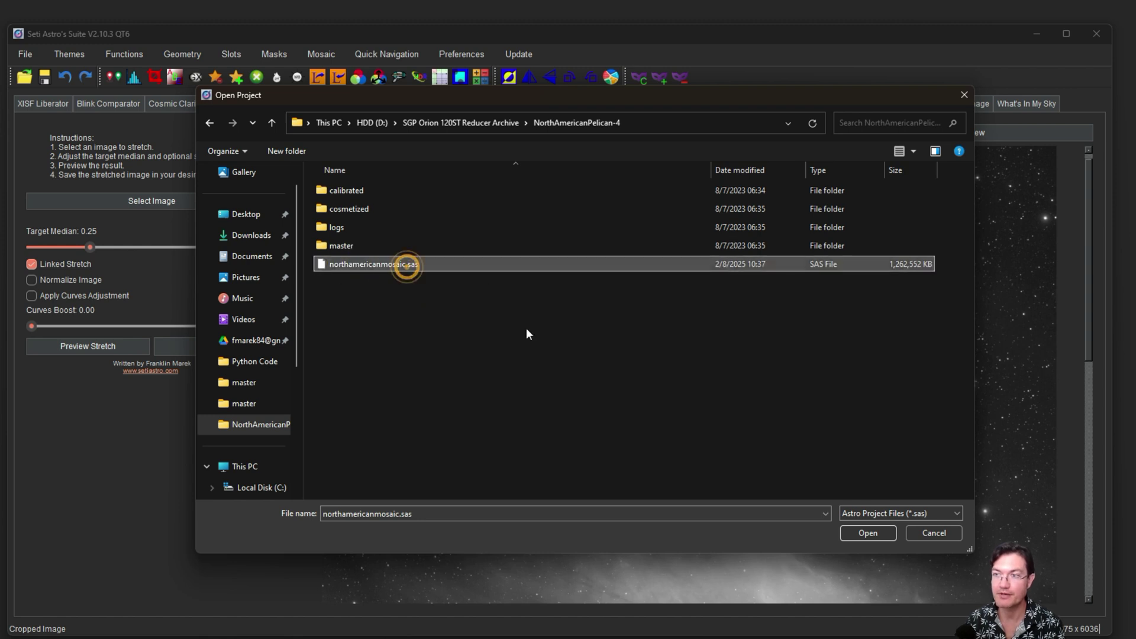
pyautogui.click(867, 534)
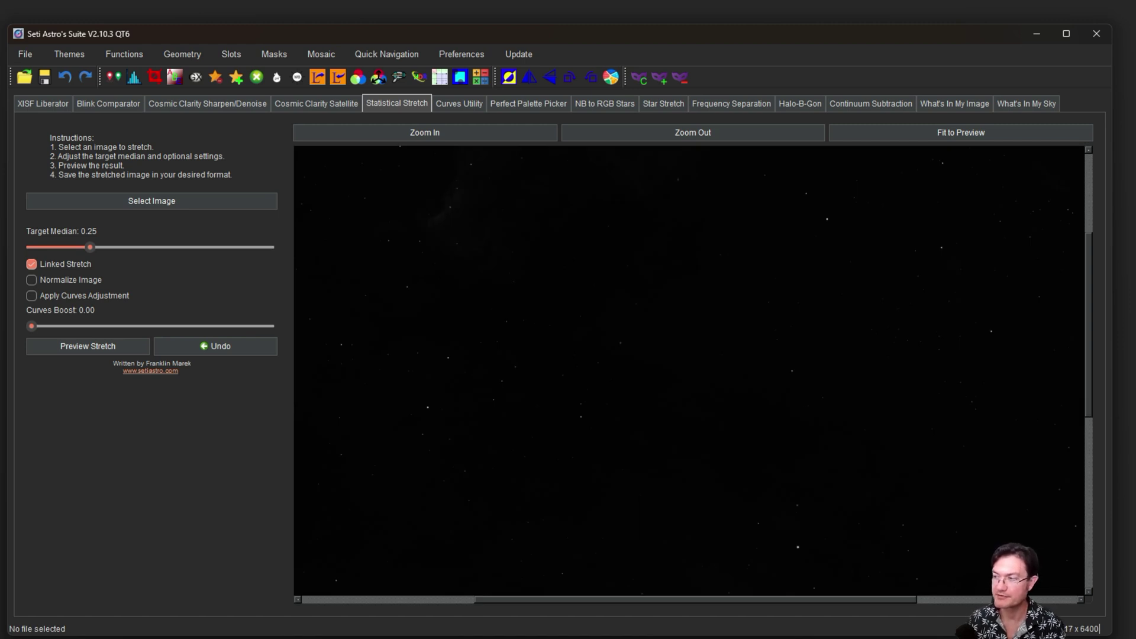
pyautogui.moveTo(935, 483)
pyautogui.mouseDown()
pyautogui.moveTo(743, 330)
pyautogui.moveTo(893, 487)
pyautogui.moveTo(926, 480)
pyautogui.mouseUp()
pyautogui.moveTo(722, 424); pyautogui.dragTo(628, 339)
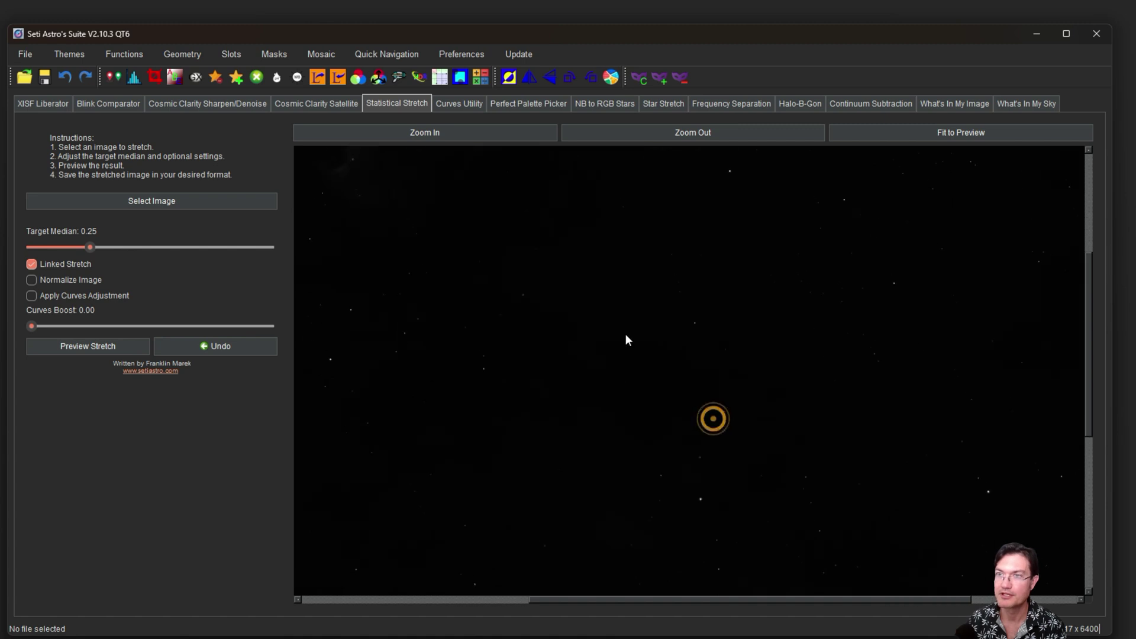
# - Pan through the North America and Pelican regions in the Sharpen/Denoise view
pyautogui.click(175, 103)
pyautogui.moveTo(612, 383); pyautogui.dragTo(557, 109)
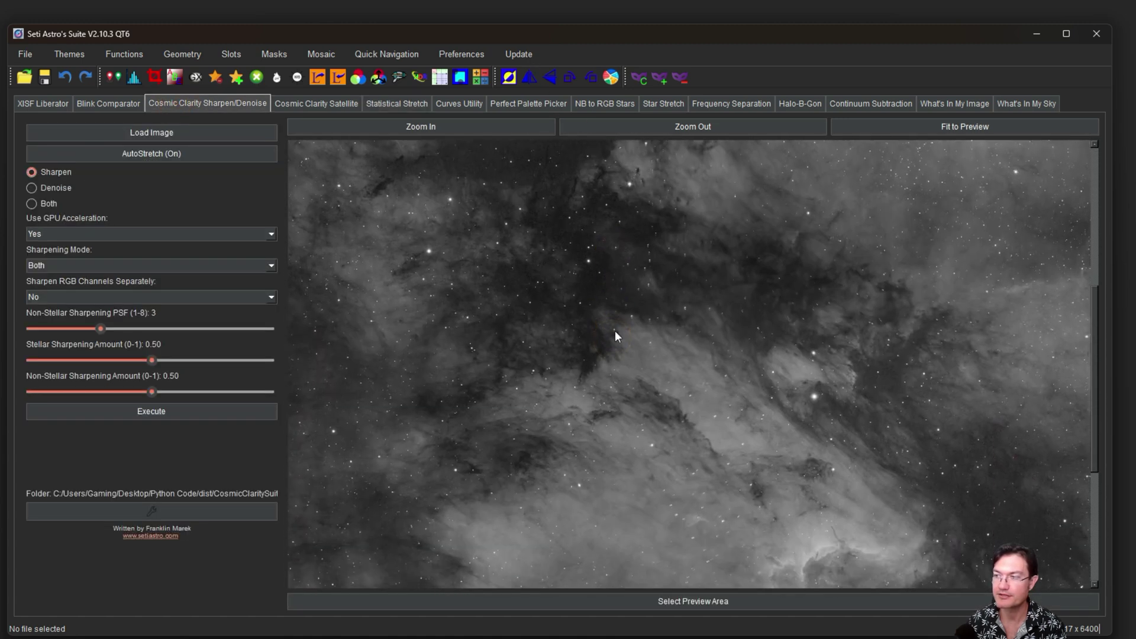
pyautogui.moveTo(615, 330); pyautogui.dragTo(579, 594)
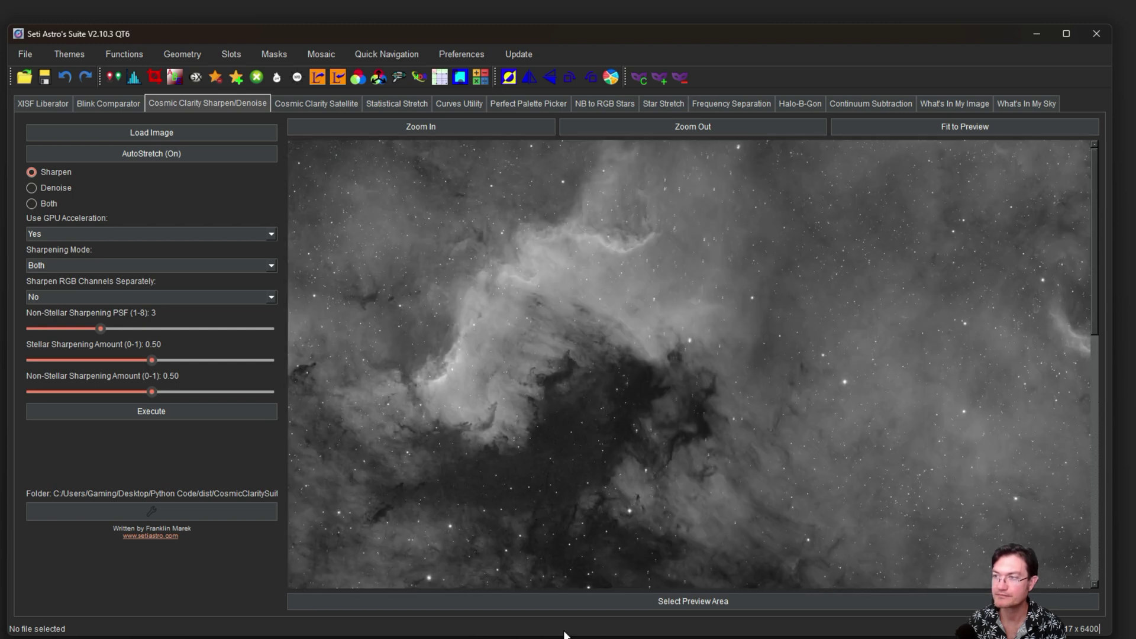
pyautogui.scroll(-5, 699, 513)
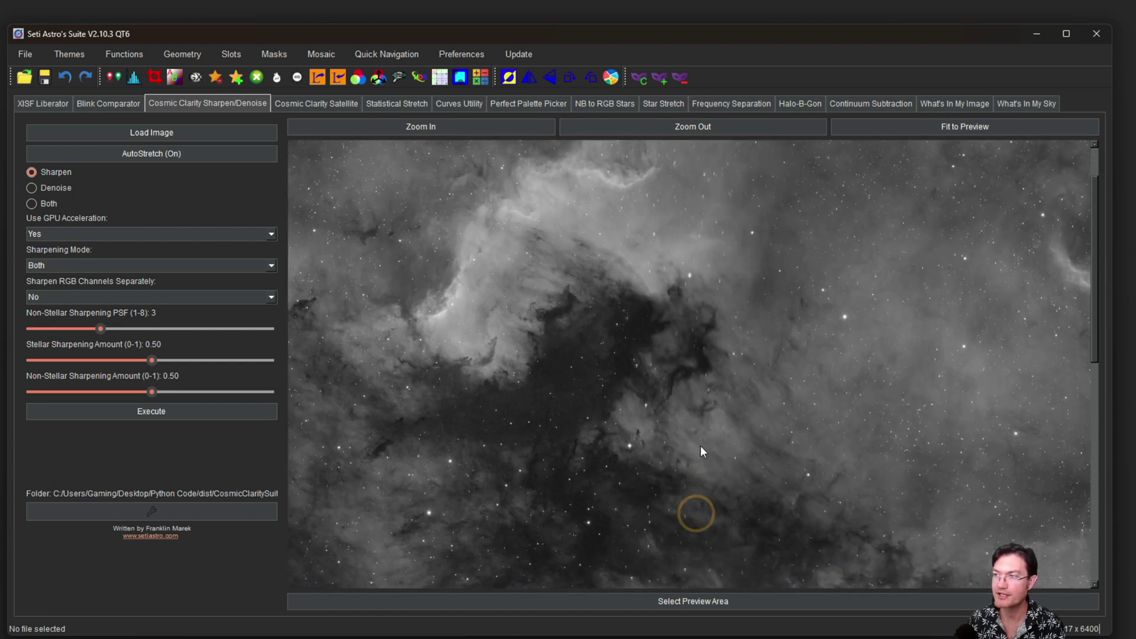
pyautogui.scroll(-1, 674, 354)
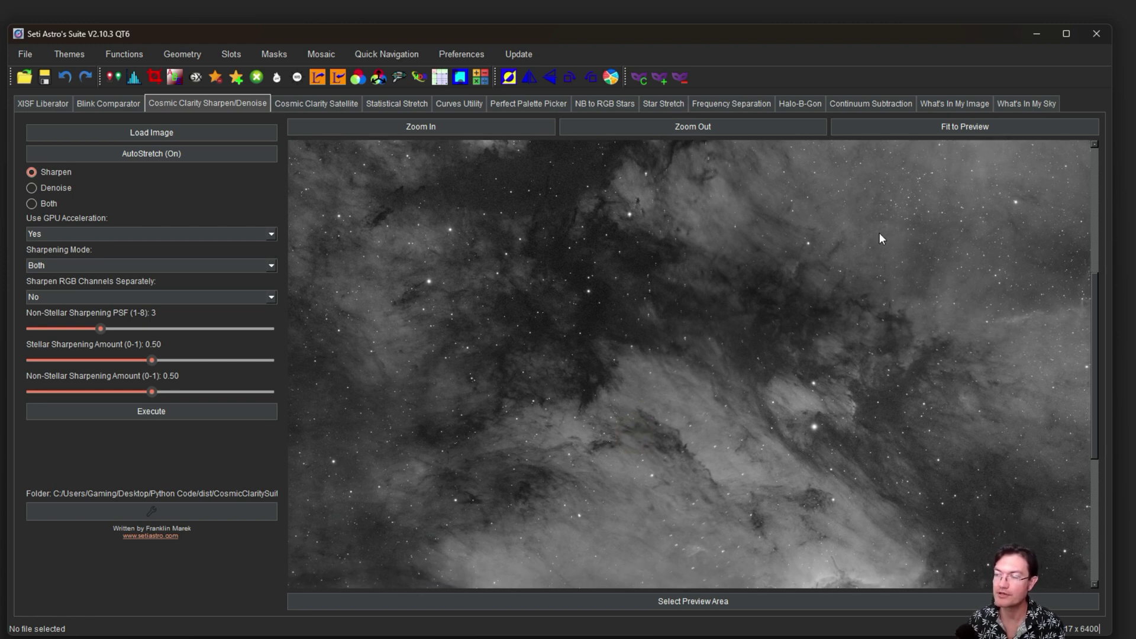
pyautogui.scroll(1, 729, 419)
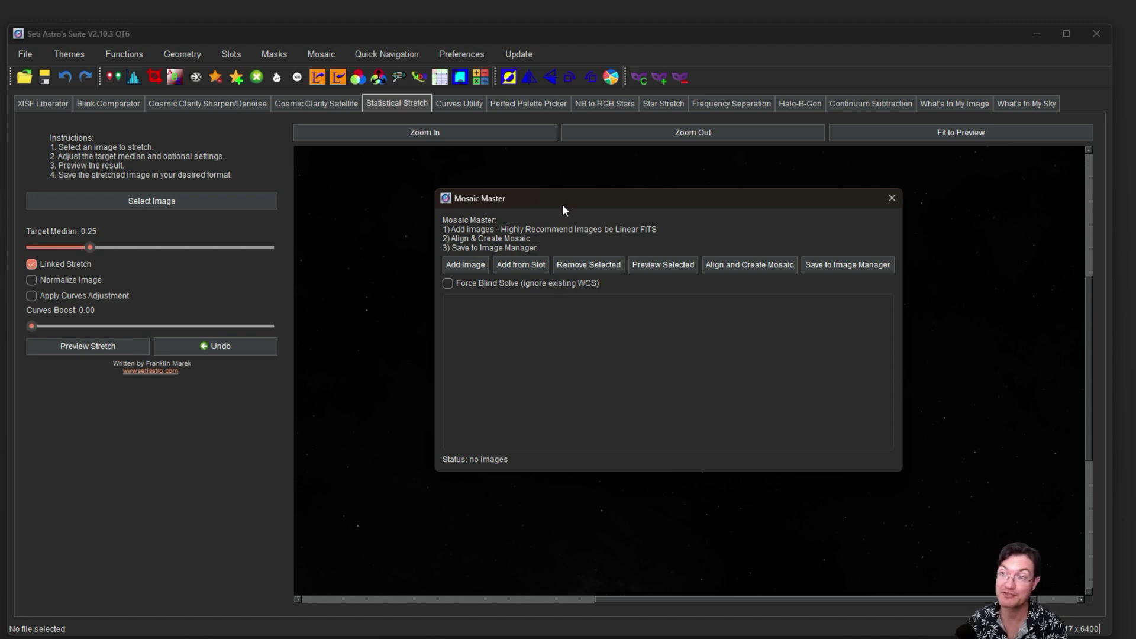
pyautogui.moveTo(563, 204); pyautogui.dragTo(559, 194)
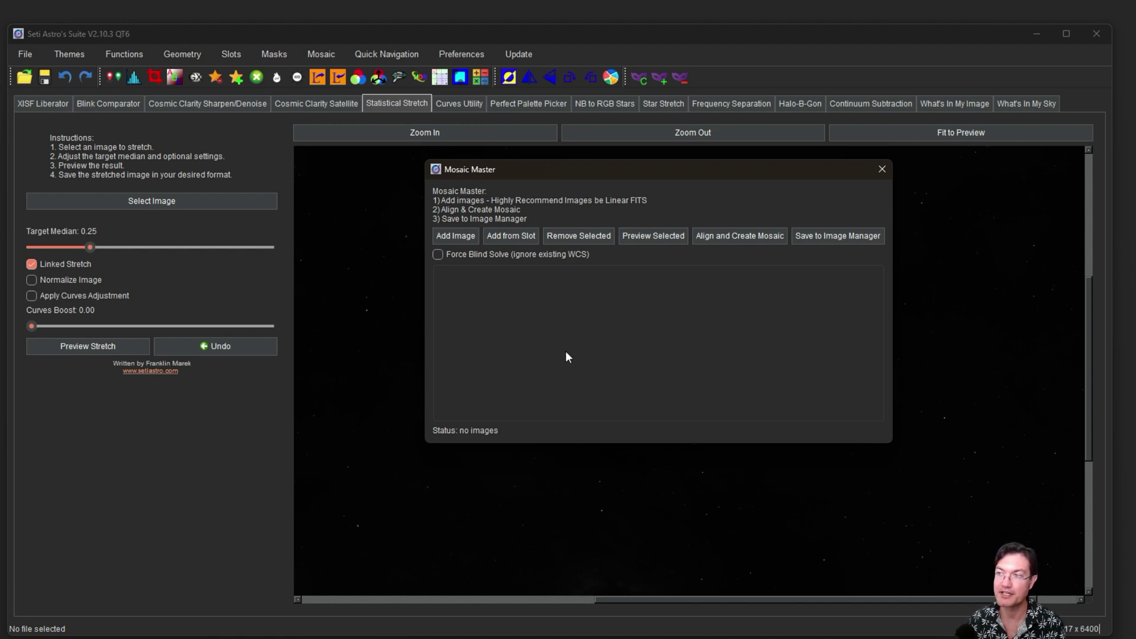
pyautogui.moveTo(636, 169); pyautogui.dragTo(678, 185)
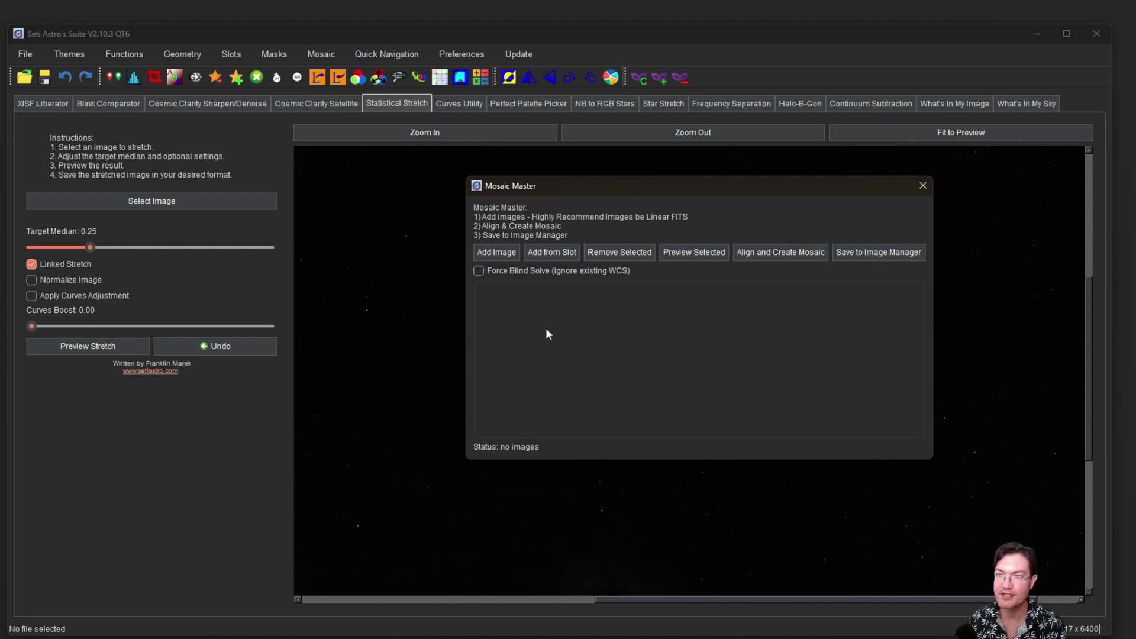